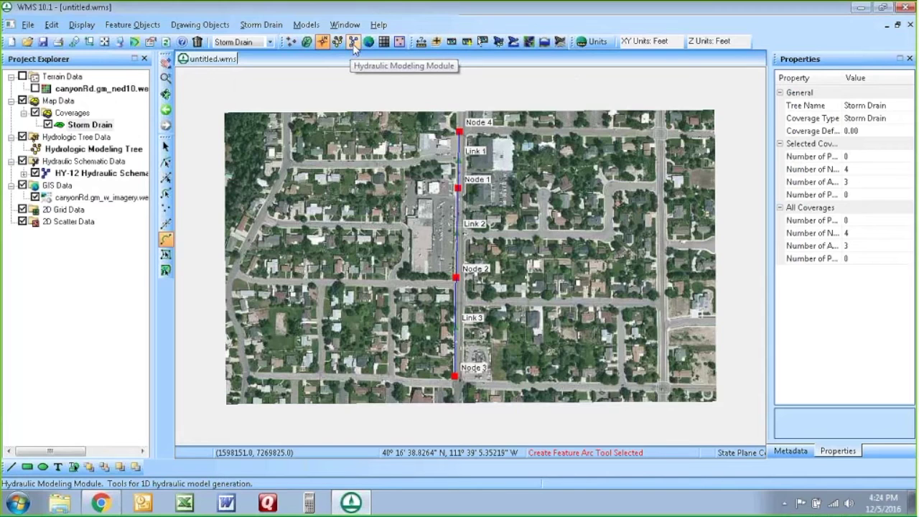
In the HY-12 project parameters of the hydraulic modeling module, set the project name to "Canyon Road Storm Drain Redesign".
left_click(354, 43)
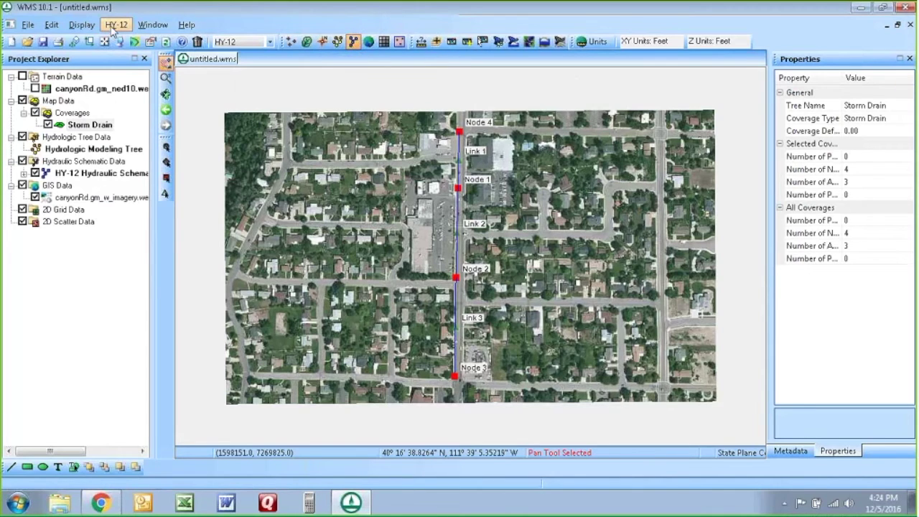
left_click(113, 28)
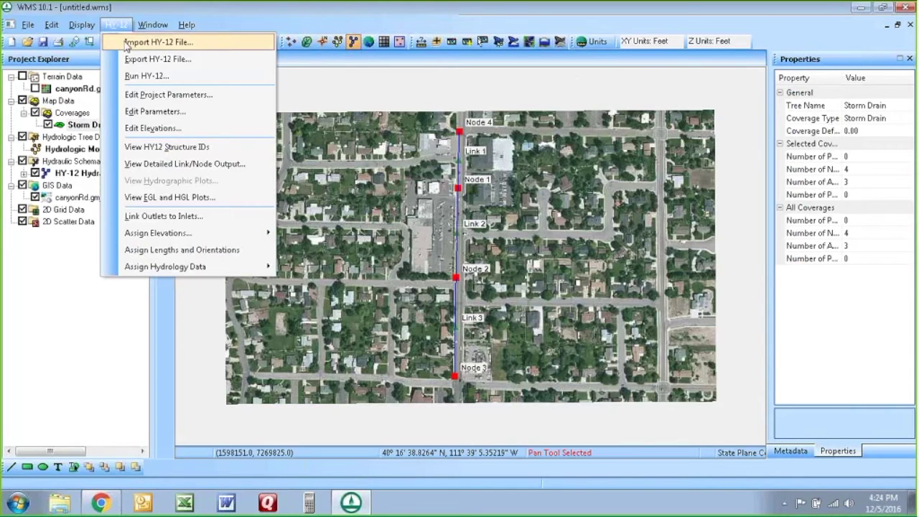
left_click(148, 94)
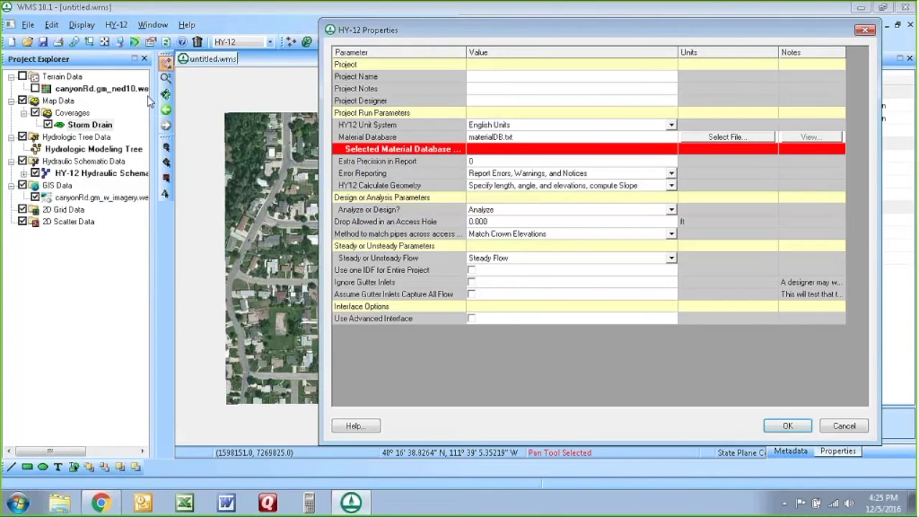
left_click(504, 78)
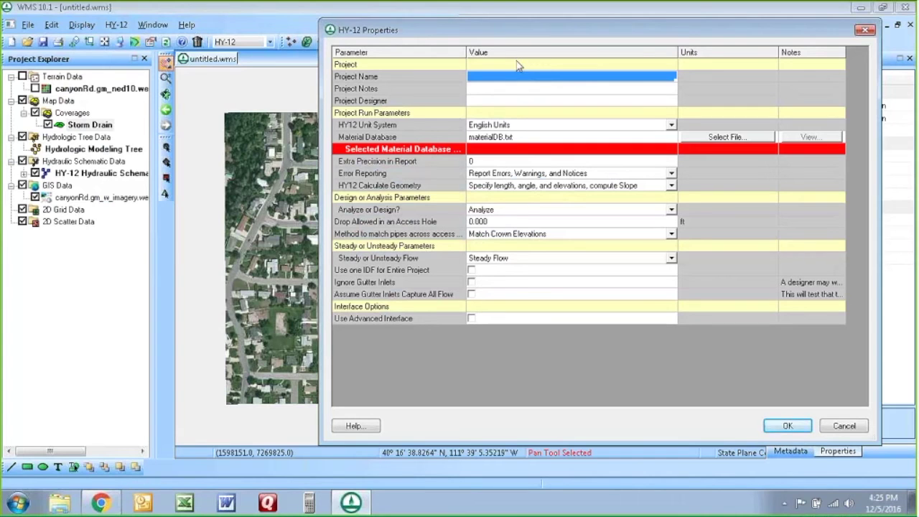
type("Canyon Ro")
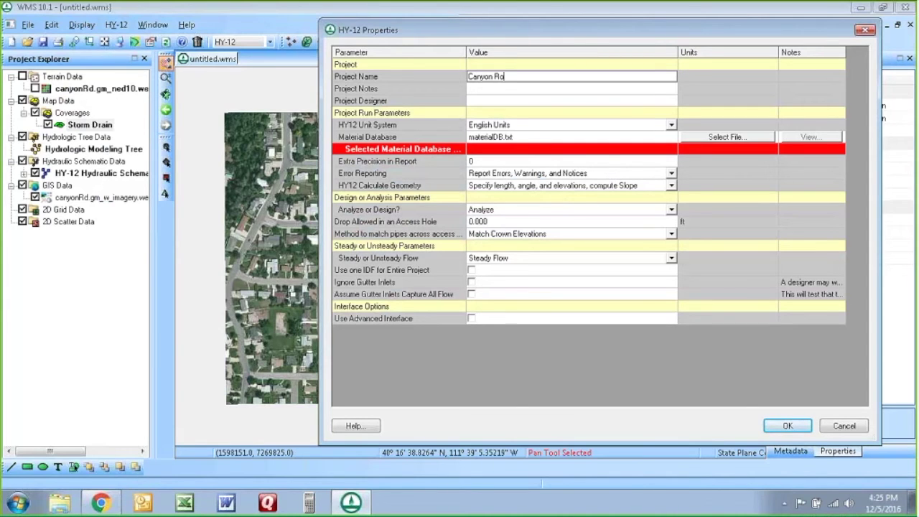
type("ad Storm Drain Redesign")
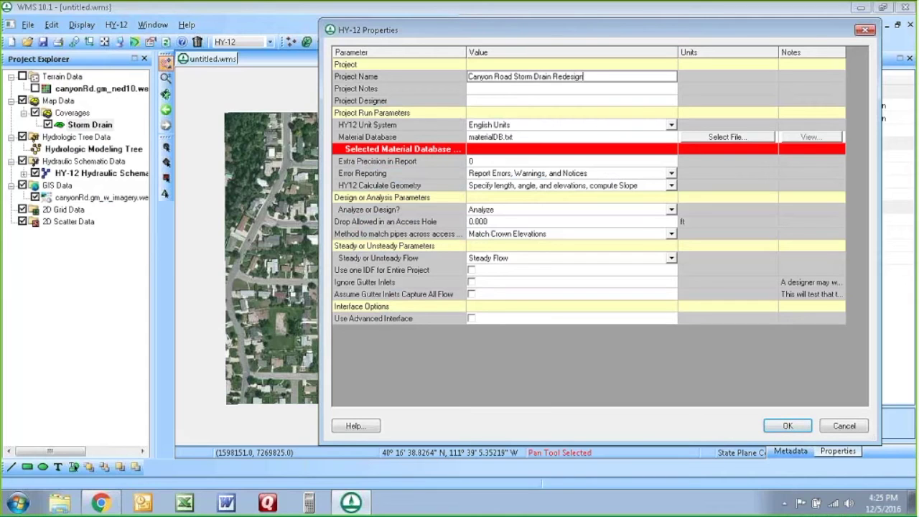
key("Return")
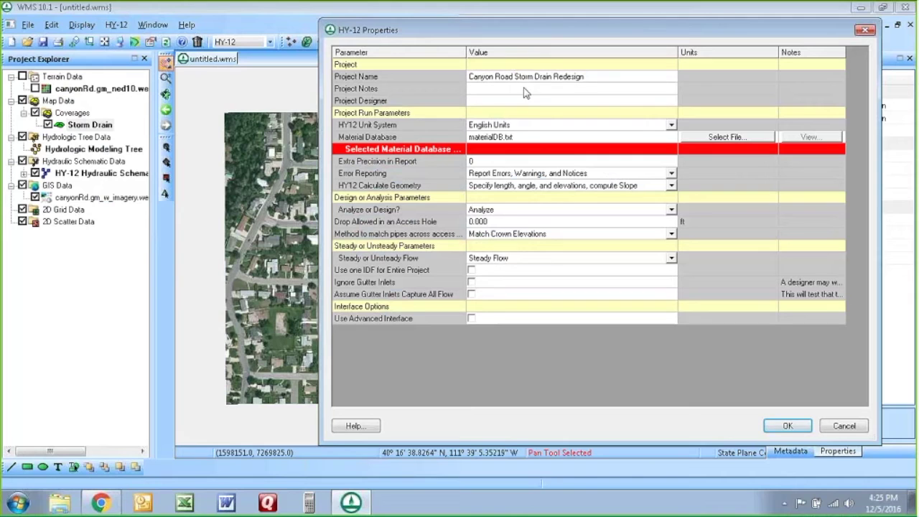
Set the project notes to "Increase Pipe Sizes to handle 10 Year Storm-Existing Land Use Conditions" and enter the project designer's name.
left_click(527, 89)
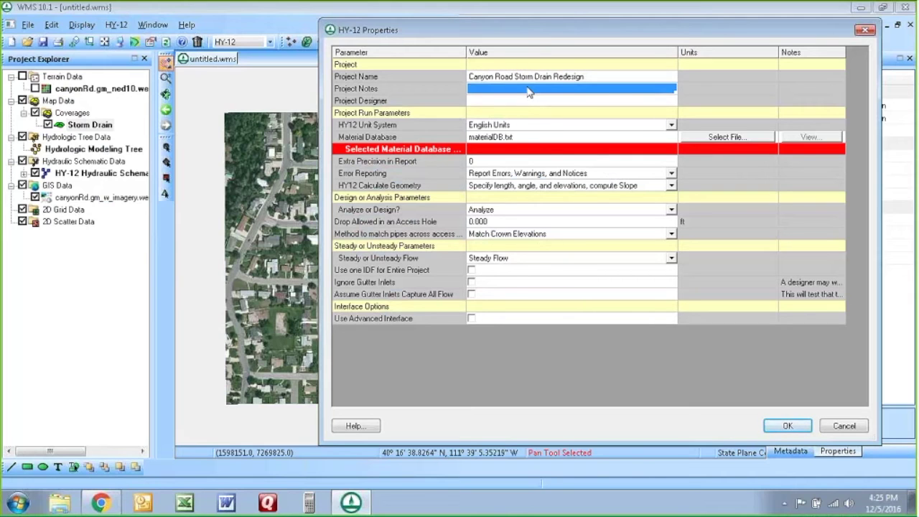
type("Increase Pipe Sizes")
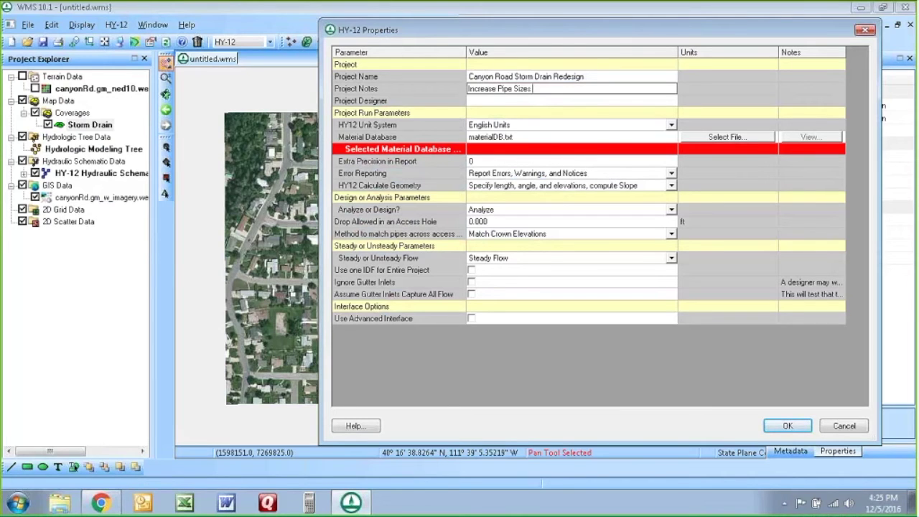
type(" to handle 10 Year Storm-Existing Larnd Use Conditions")
key("Return")
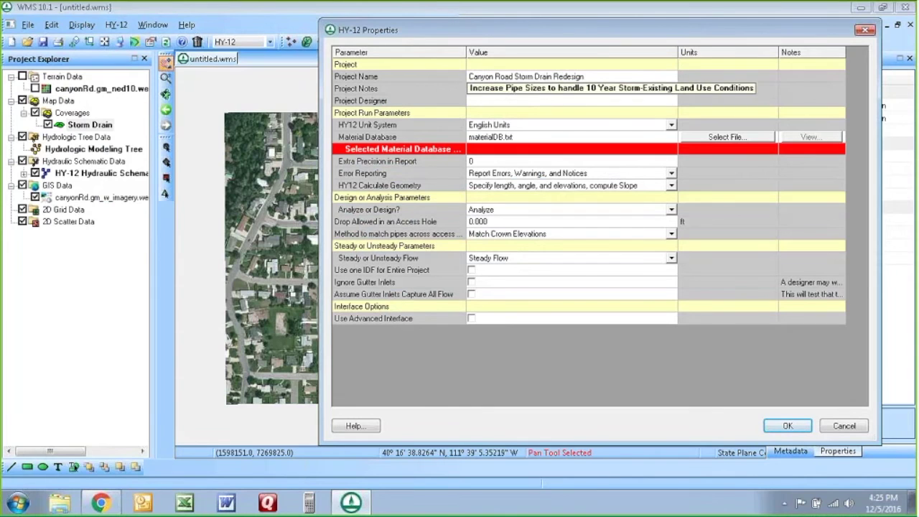
left_click(529, 104)
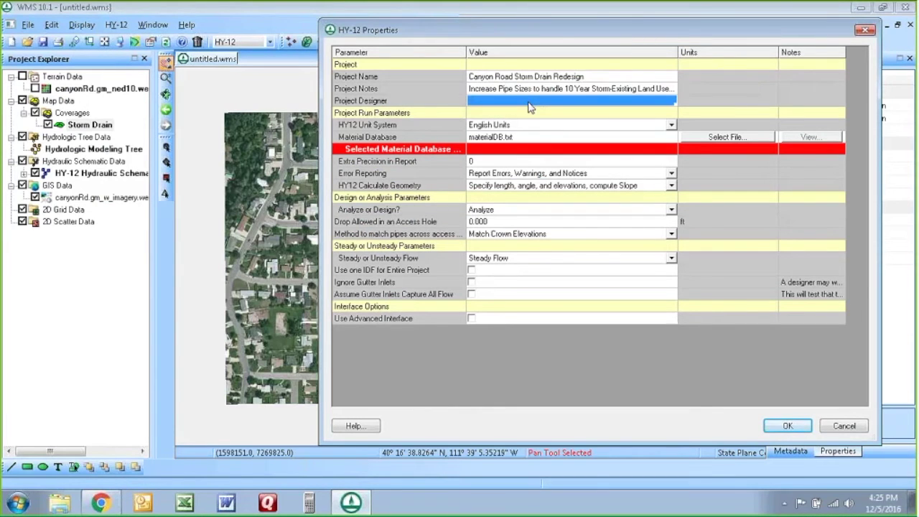
type("Joe Jones")
key("Return")
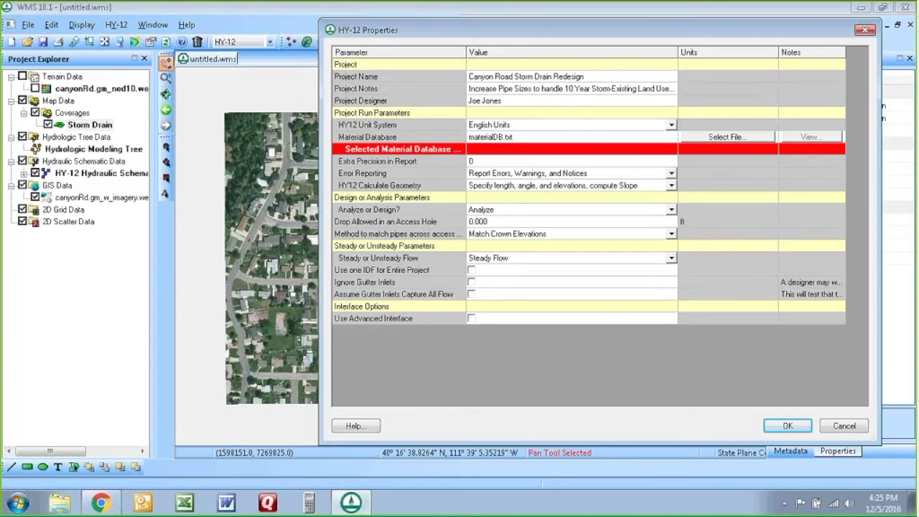
Select materialDB.txt from C:\Program Files (x86)\HY-12 1.2 as the material database.
left_click(529, 140)
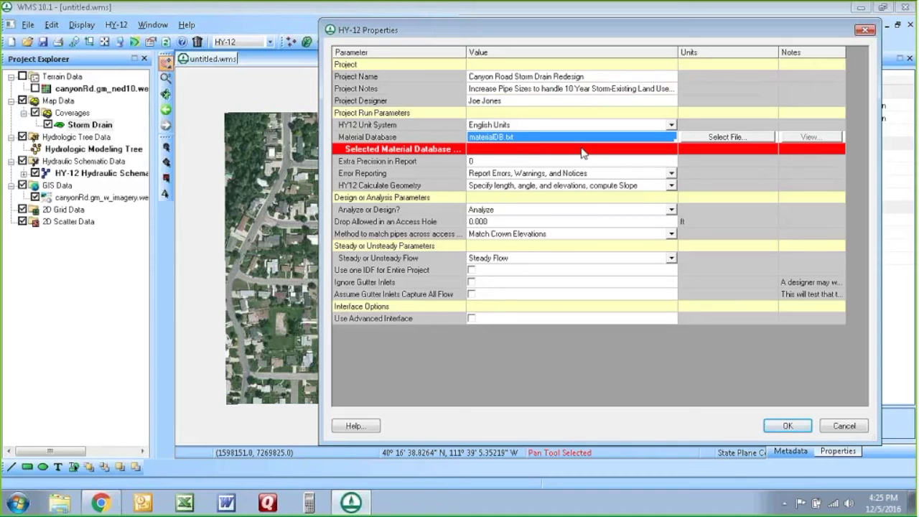
left_click(722, 138)
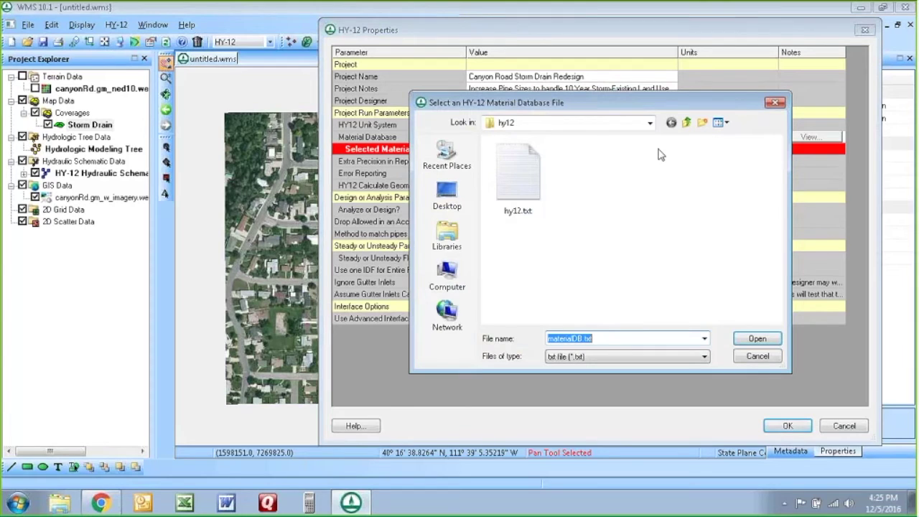
left_click(558, 125)
left_click(533, 201)
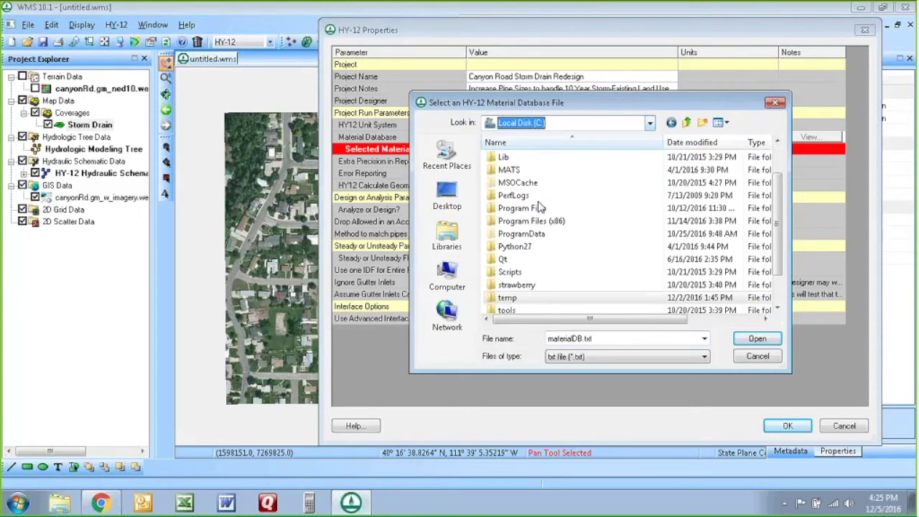
left_click(532, 223)
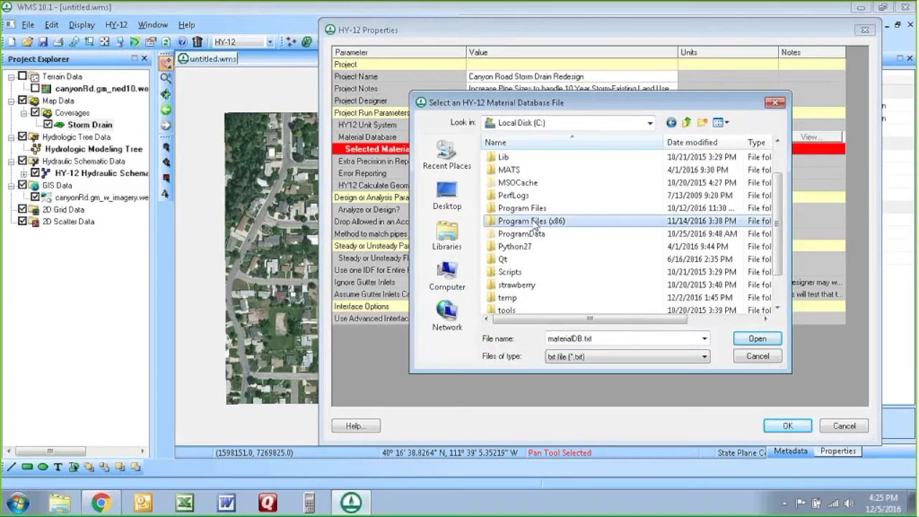
double_click(581, 224)
mouse_move(777, 161)
left_mouse_down()
mouse_move(778, 193)
mouse_move(778, 171)
left_mouse_up()
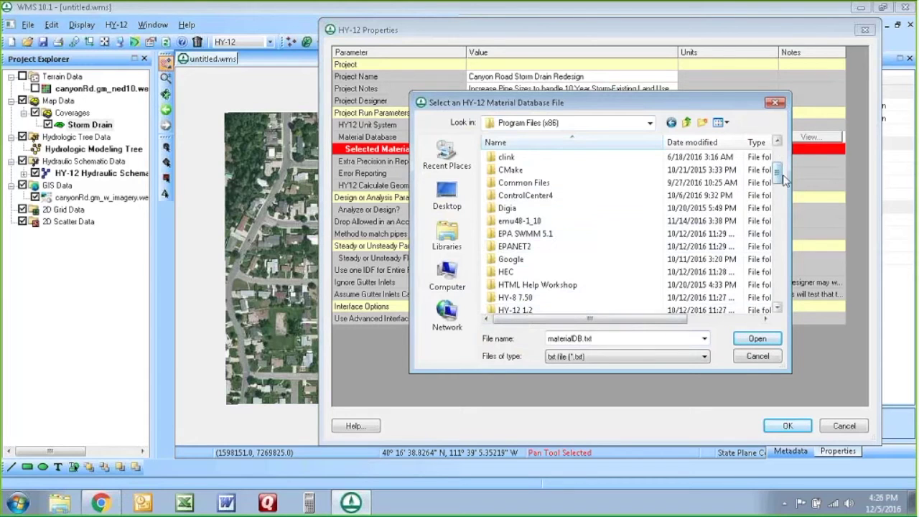
left_click_drag(782, 180, 781, 188)
double_click(517, 249)
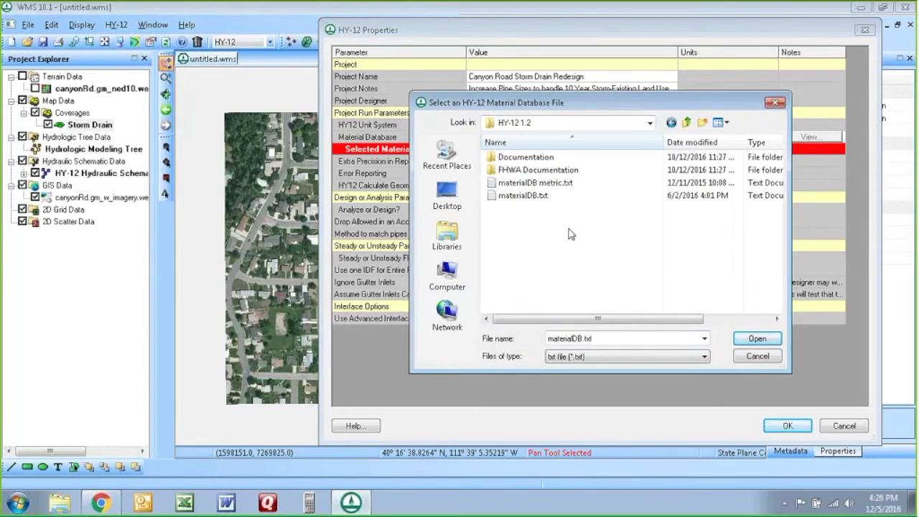
double_click(542, 196)
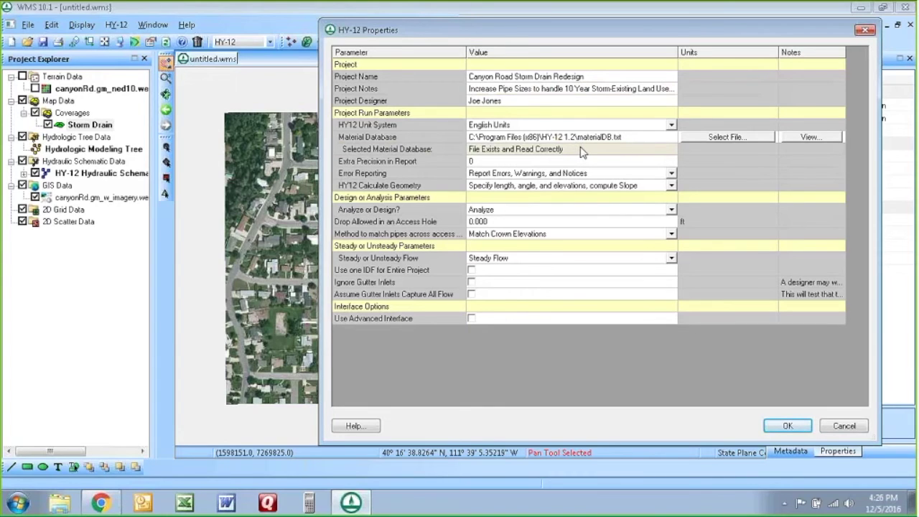
View the selected material database file in Notepad beside the HY-12 properties, with its window slightly wider than half the screen.
left_click(812, 137)
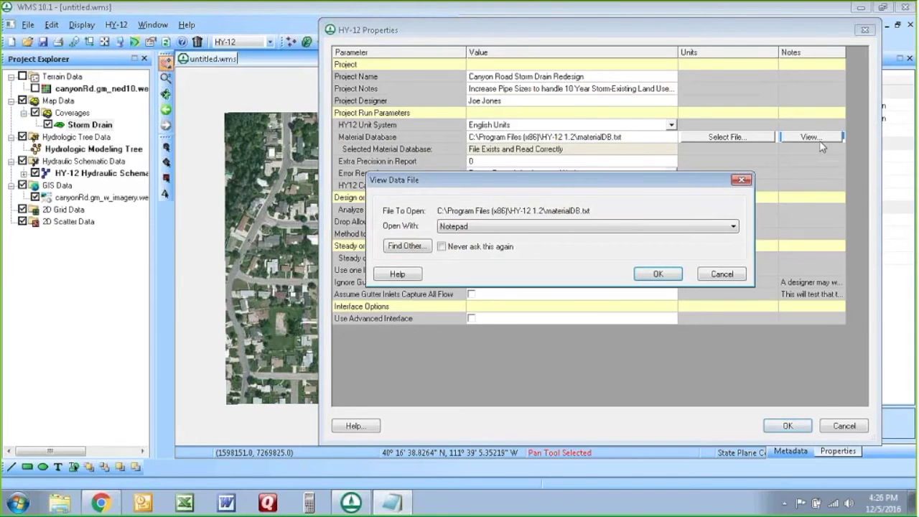
key("Return")
key("super+Left")
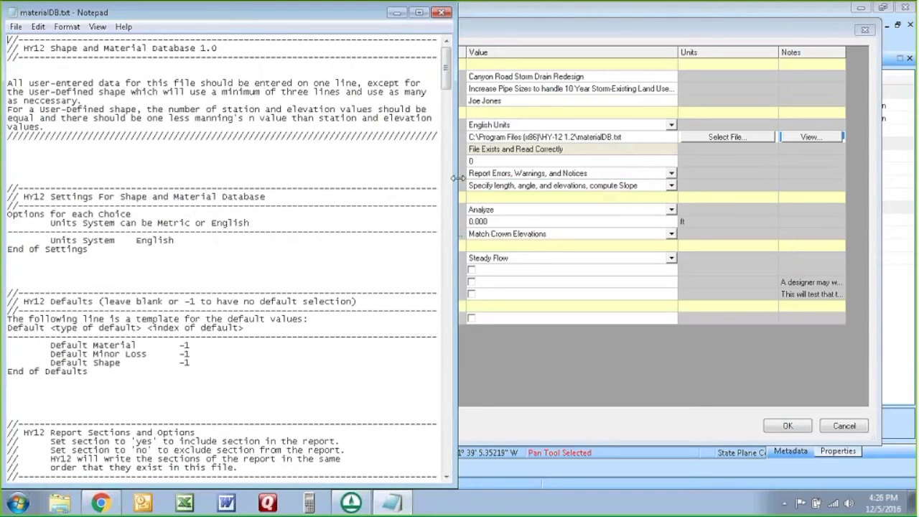
left_click_drag(457, 178, 476, 179)
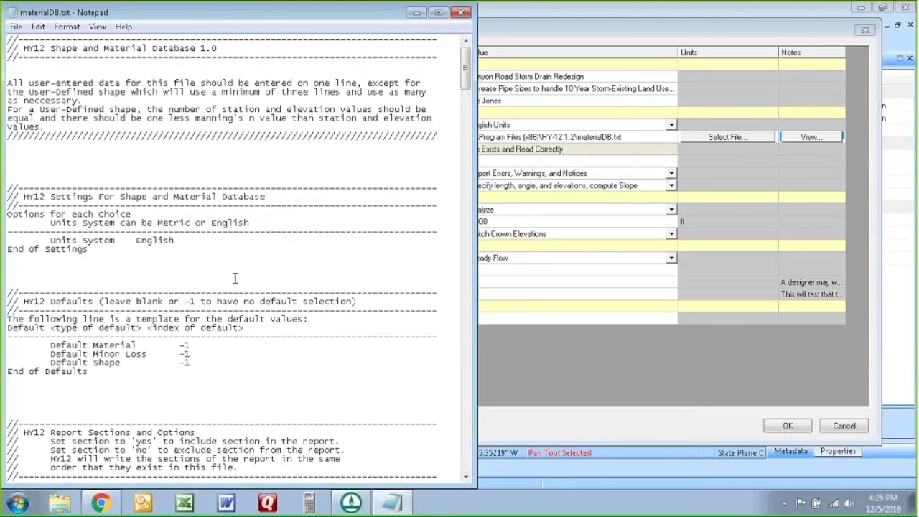
Examine the default material, minor loss and shape settings, the report sections and the report options in the material database file.
left_click(241, 351)
left_click(213, 362)
scroll(304, 354, "down", 3)
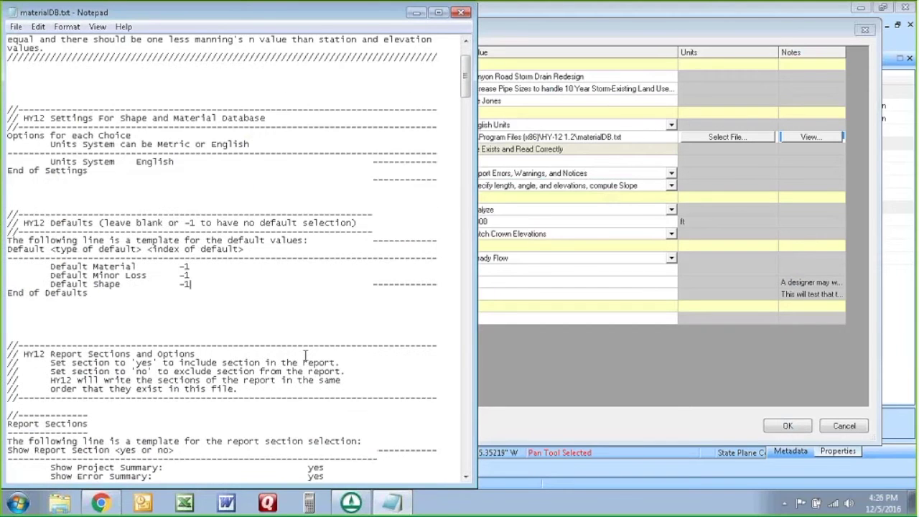
scroll(328, 345, "down", 4)
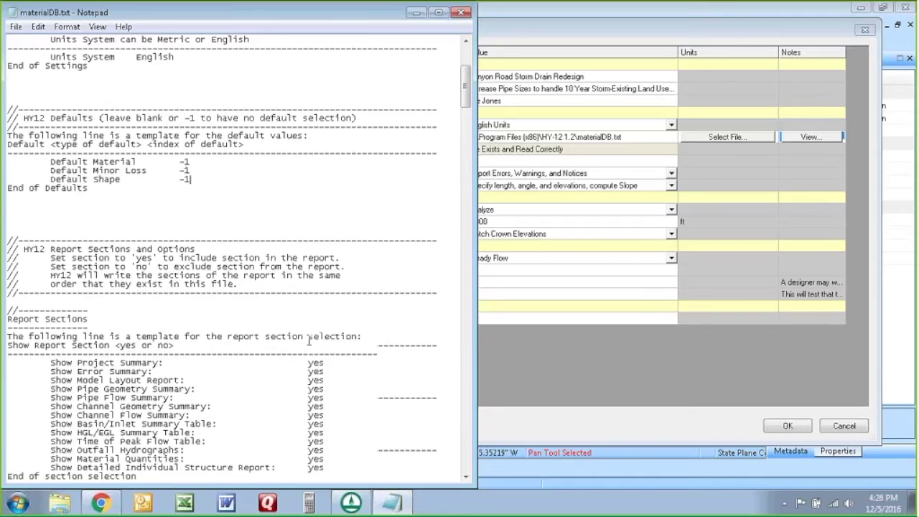
scroll(309, 342, "down", 6)
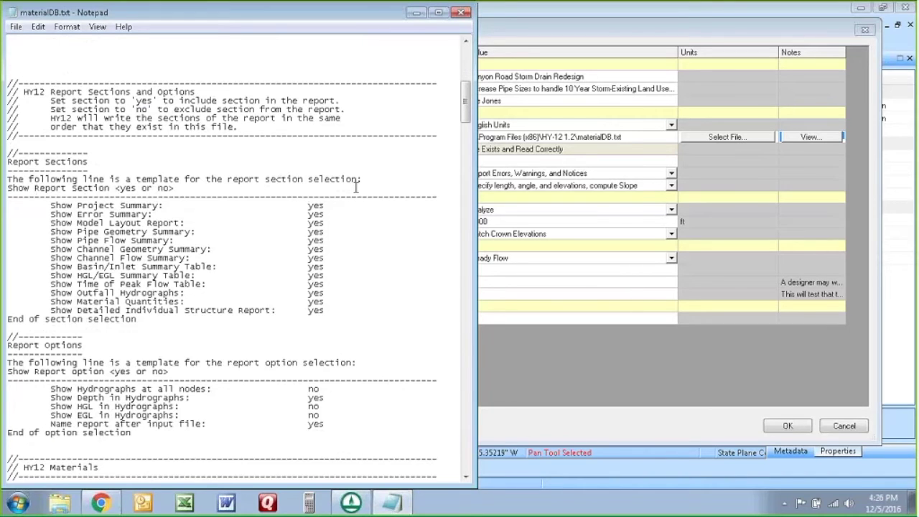
scroll(369, 207, "down", 2)
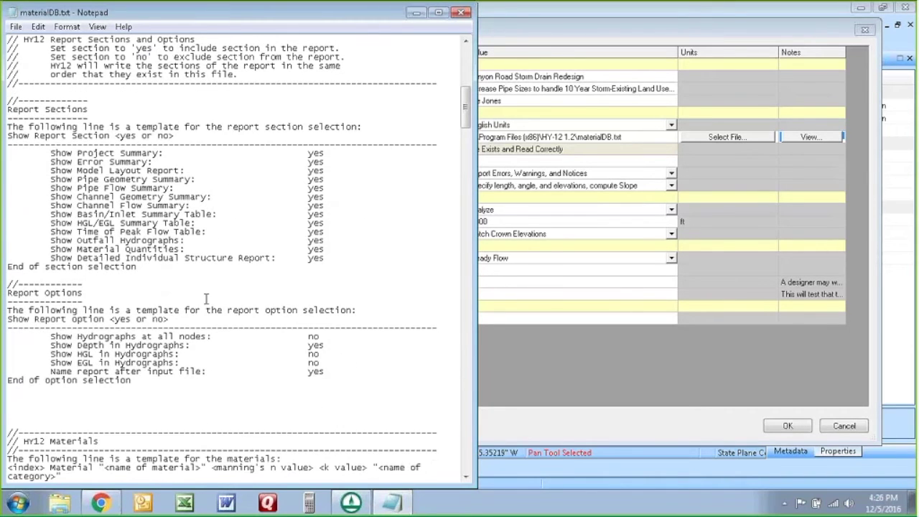
double_click(330, 153)
scroll(356, 263, "down", 2)
scroll(356, 263, "down", 2)
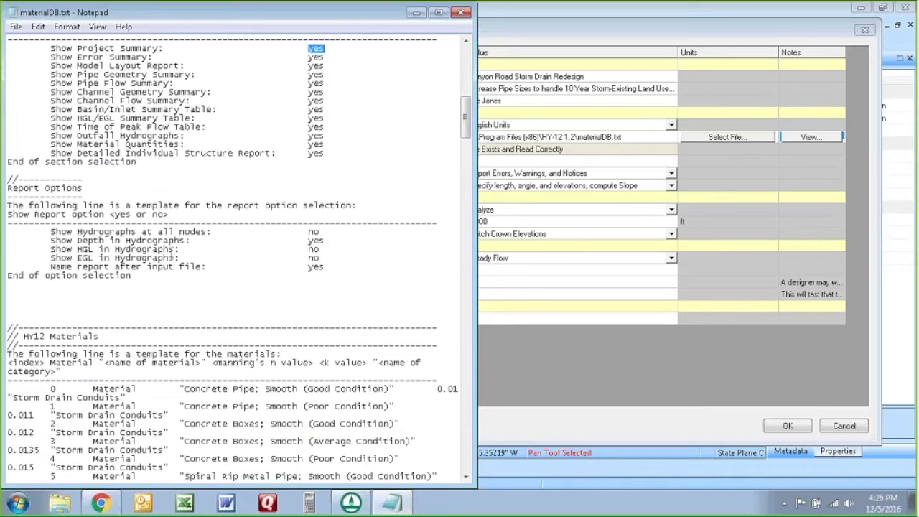
double_click(329, 250)
double_click(364, 267)
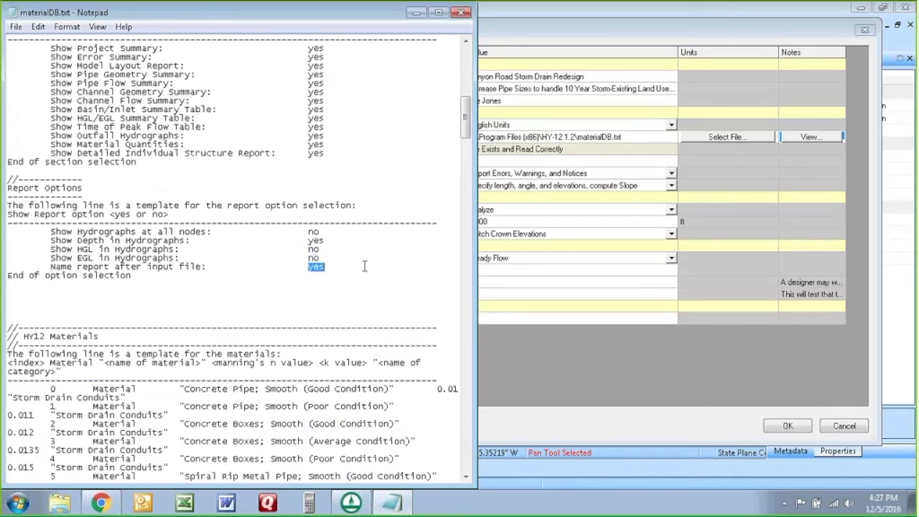
left_click(373, 267)
scroll(374, 266, "down", 5)
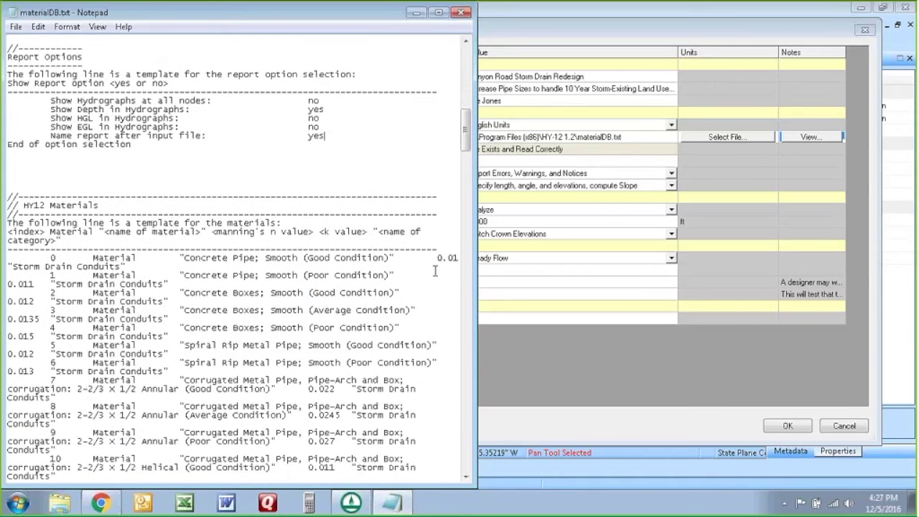
Maximize the Notepad window and examine the HY12 Materials list with its Manning's n values and categories.
left_click_drag(473, 246, 852, 245)
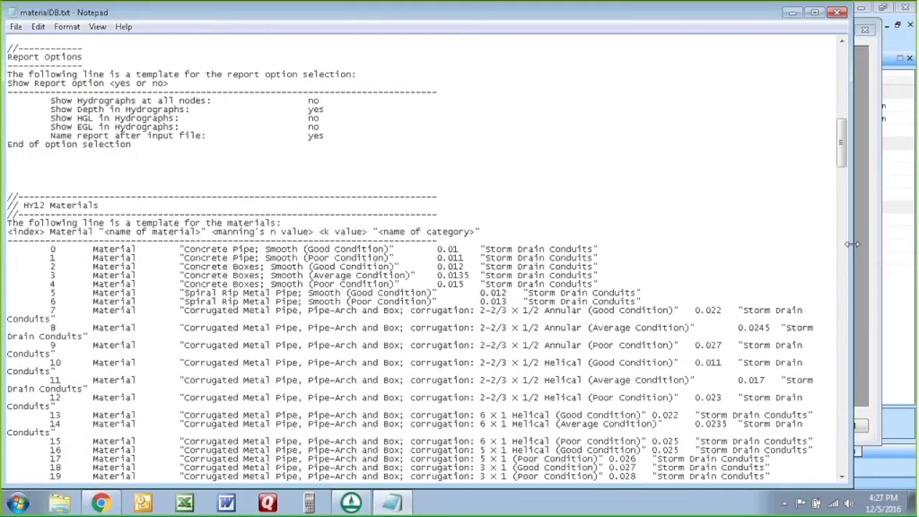
left_click(815, 12)
scroll(181, 347, "down", 3)
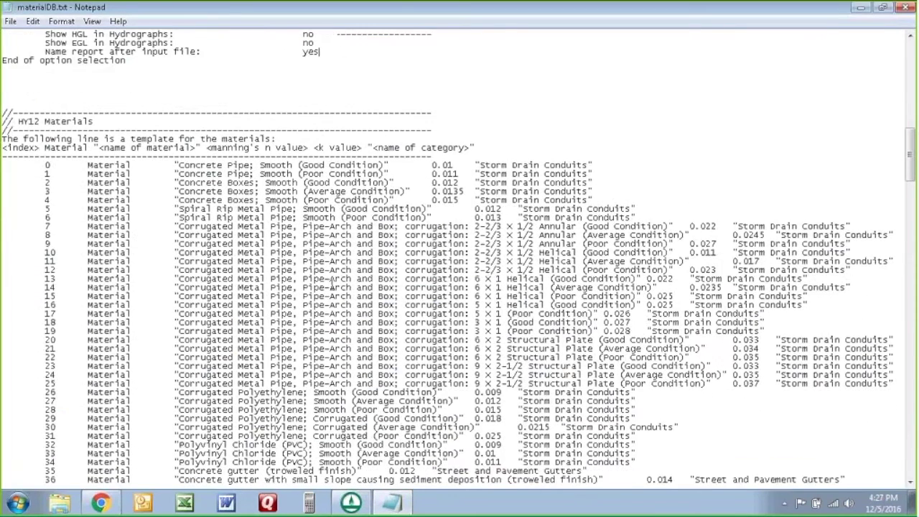
scroll(299, 219, "down", 3)
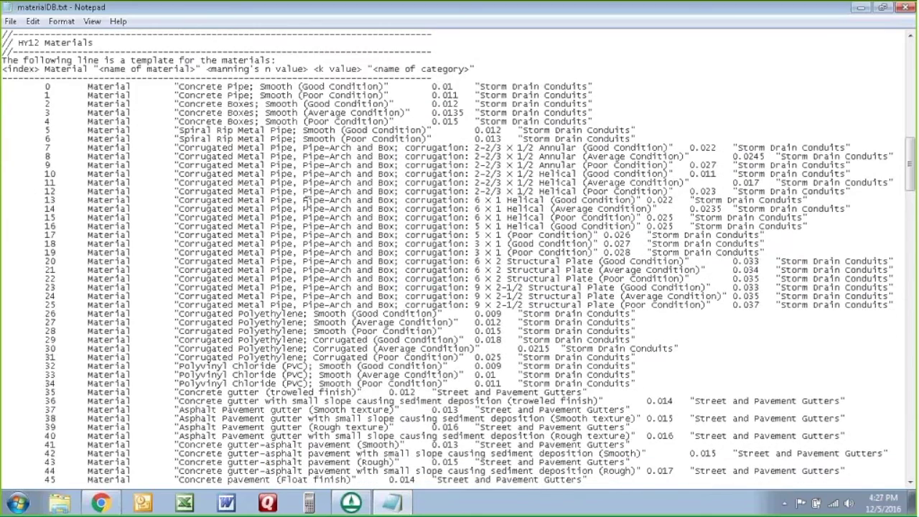
scroll(224, 132, "up", 1)
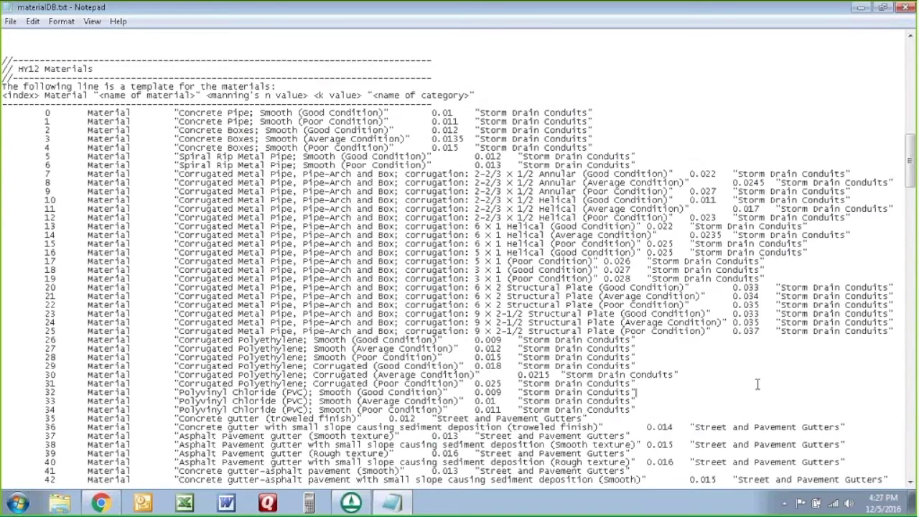
scroll(760, 383, "down", 1)
scroll(760, 384, "down", 11)
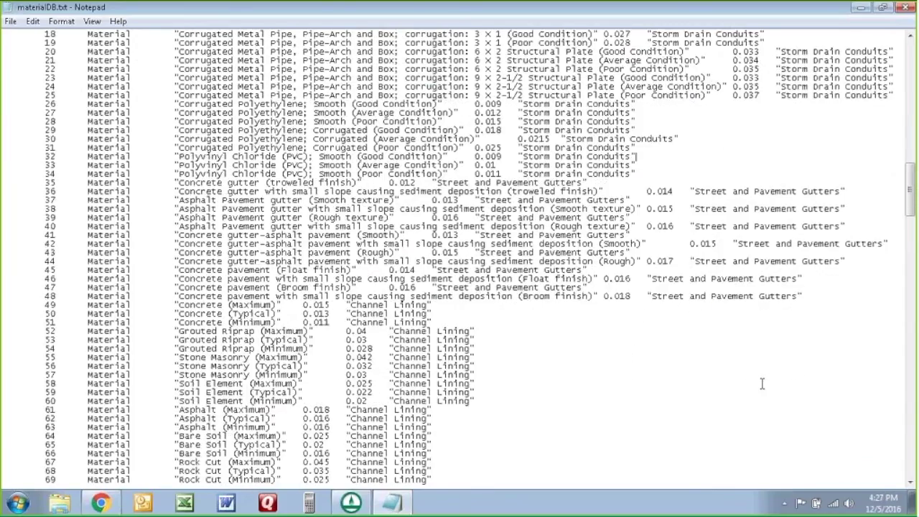
scroll(747, 377, "down", 1)
scroll(712, 361, "up", 7)
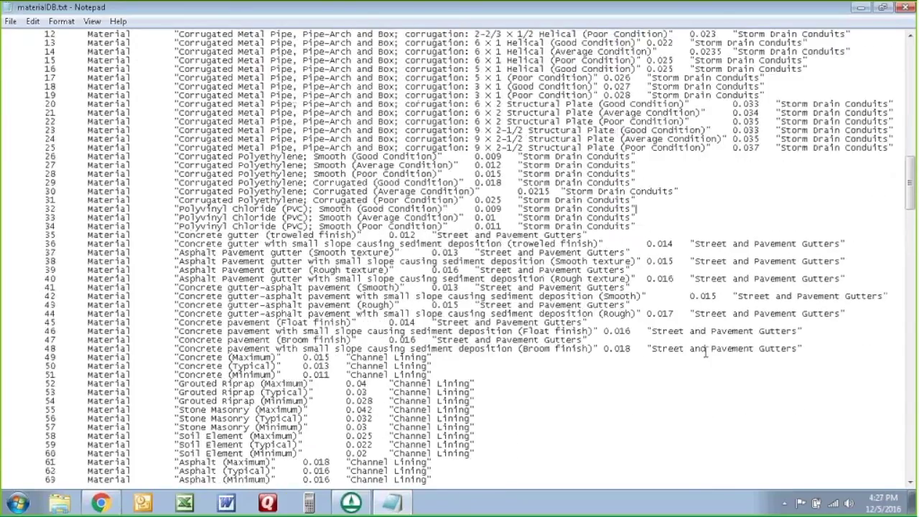
Examine the HY12 Materials list from the storm drain conduits through the gutter materials to the channel linings.
scroll(709, 353, "up", 5)
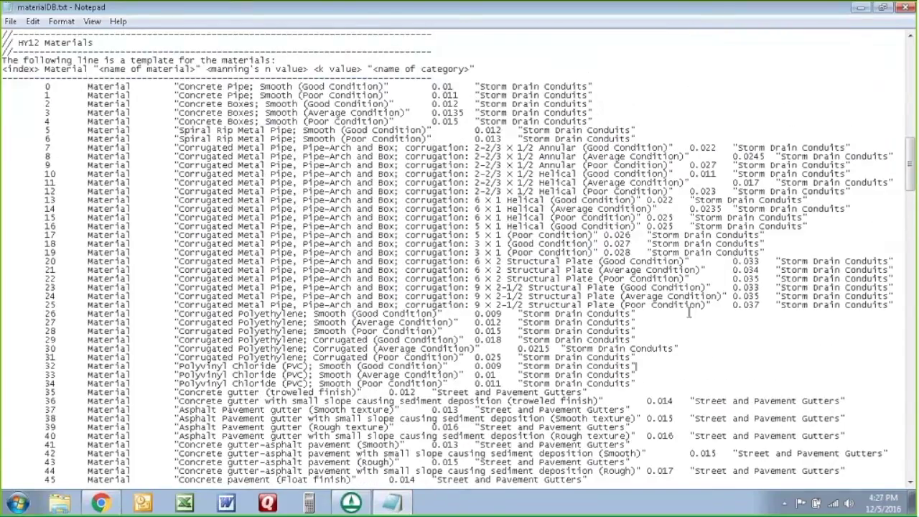
scroll(723, 359, "down", 5)
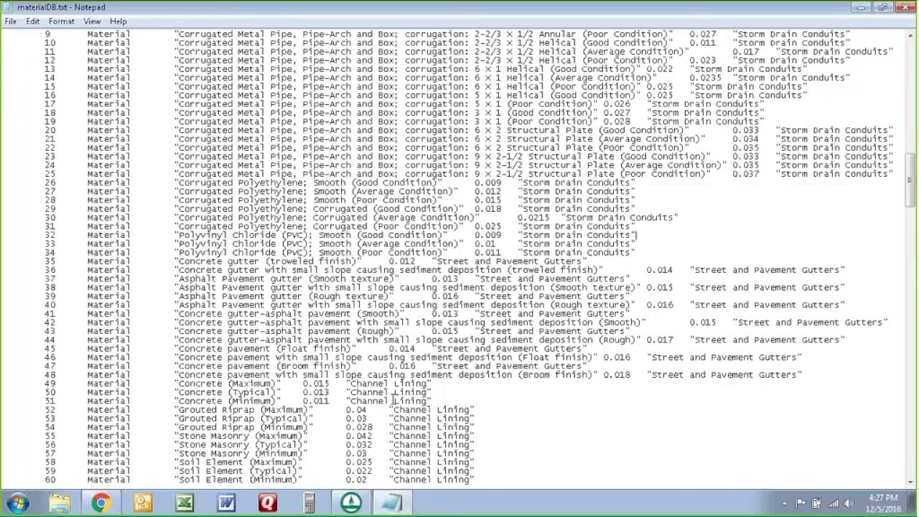
scroll(589, 373, "down", 4)
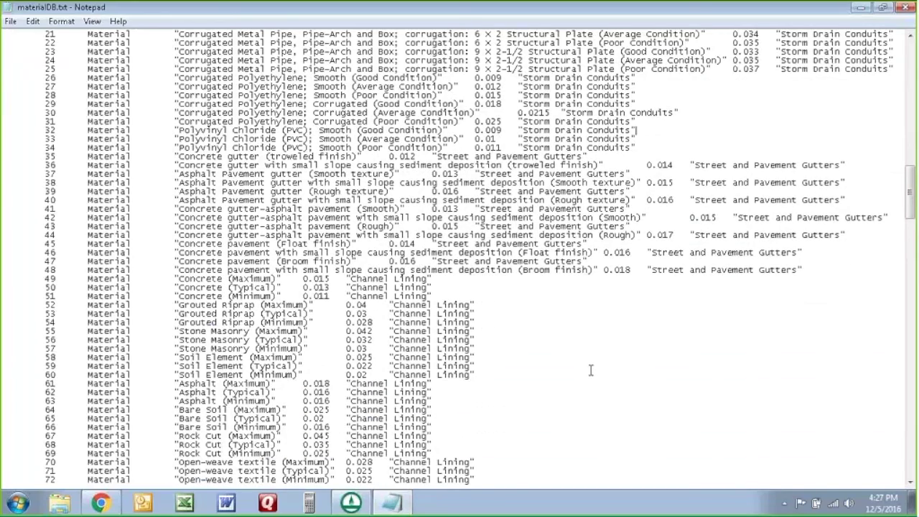
scroll(590, 370, "down", 4)
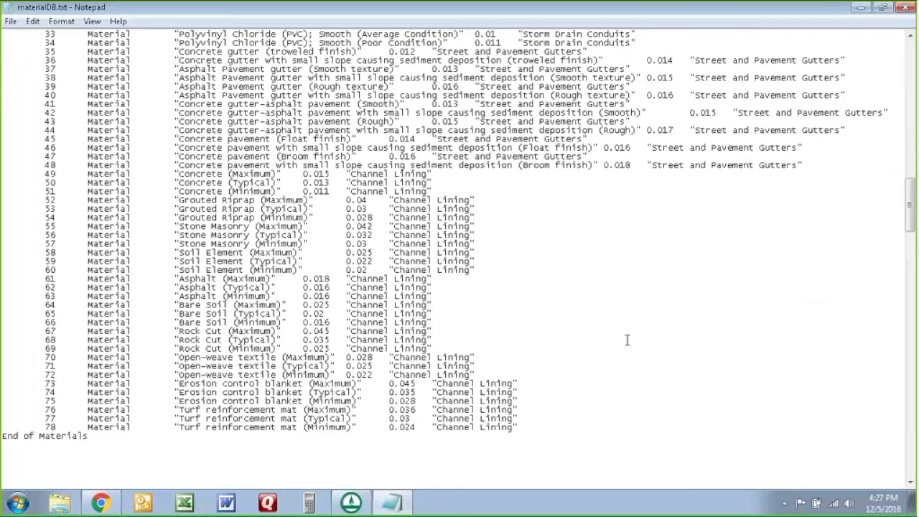
scroll(627, 340, "down", 2)
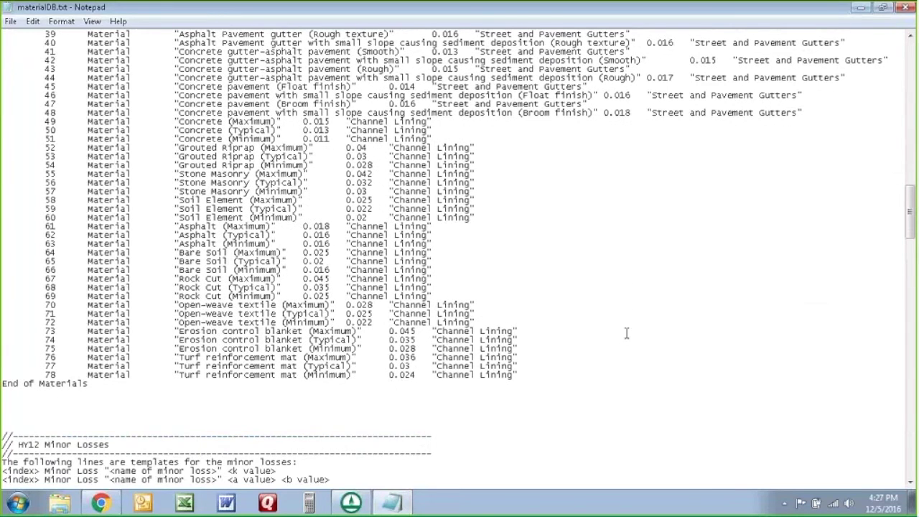
Examine the HY12 Minor Losses and the Contraction and Expansion Losses sections of the material database file.
scroll(630, 329, "down", 6)
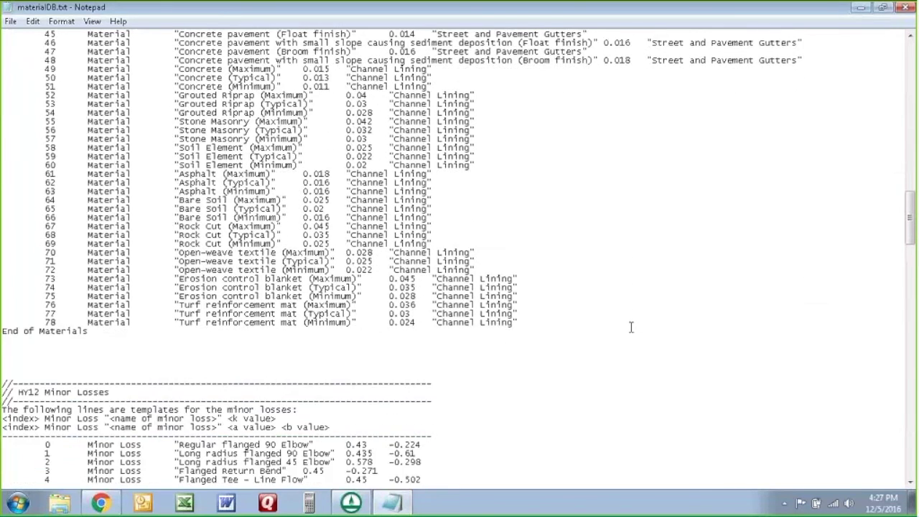
scroll(631, 329, "down", 2)
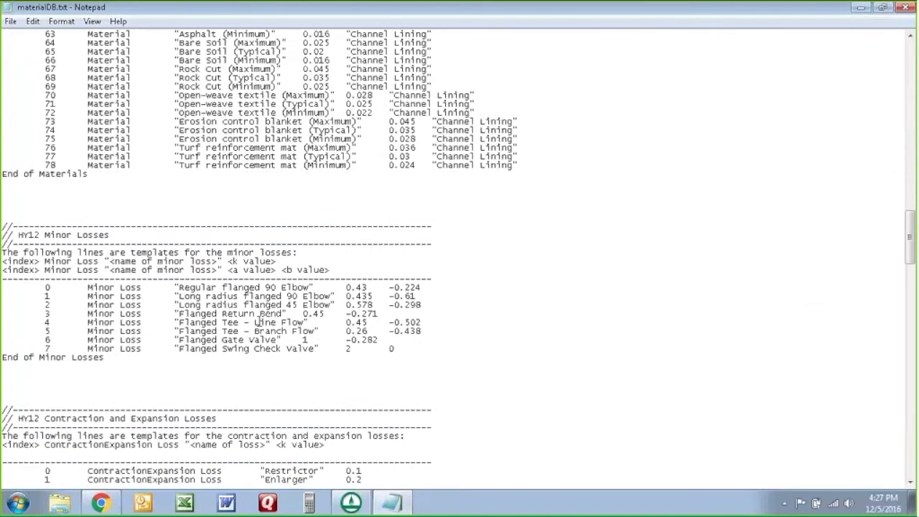
scroll(441, 292, "down", 4)
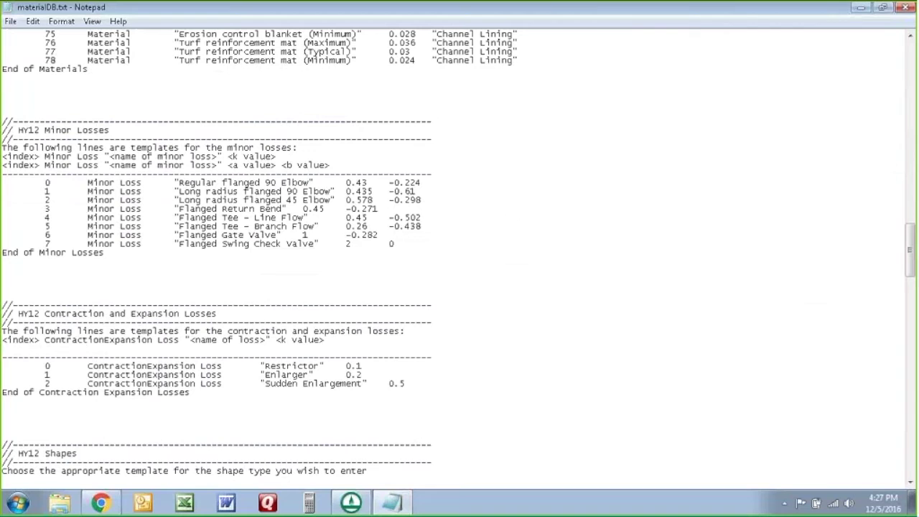
scroll(549, 244, "down", 6)
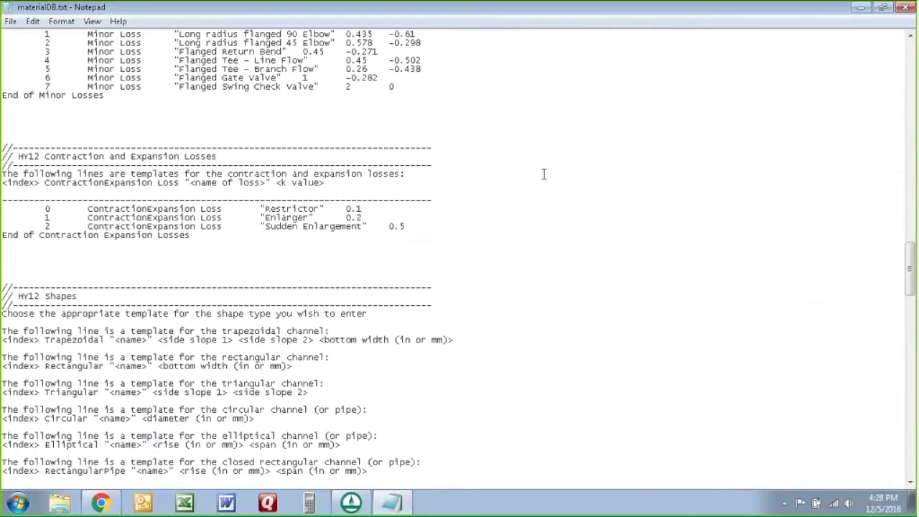
Examine the HY12 Shapes templates and the list of circular pipe sizes in the material database file.
scroll(544, 175, "down", 6)
key("ctrl+z")
scroll(564, 178, "down", 1)
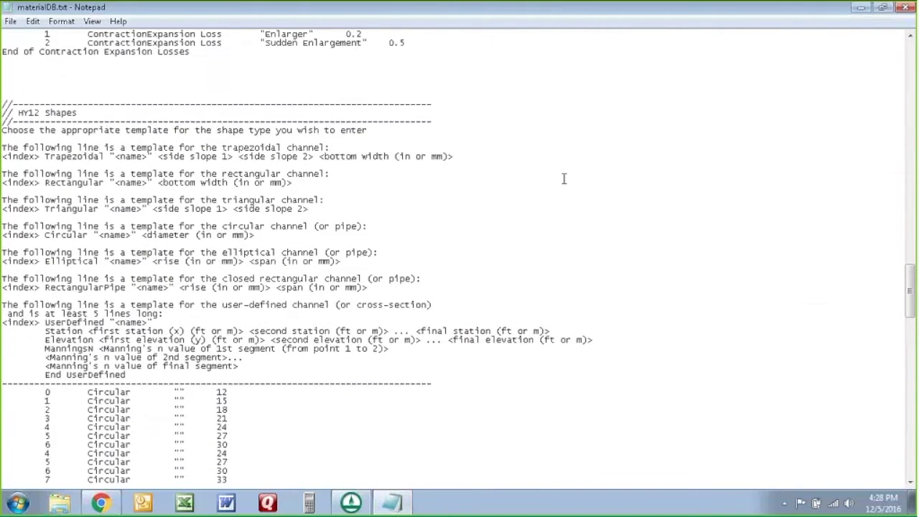
scroll(645, 201, "down", 4)
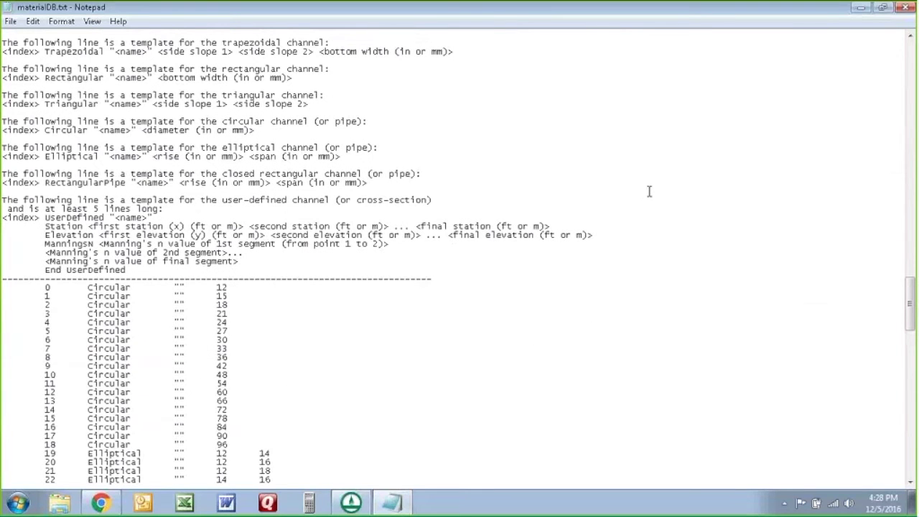
key("ctrl+z")
key("ctrl+z")
scroll(650, 189, "down", 2)
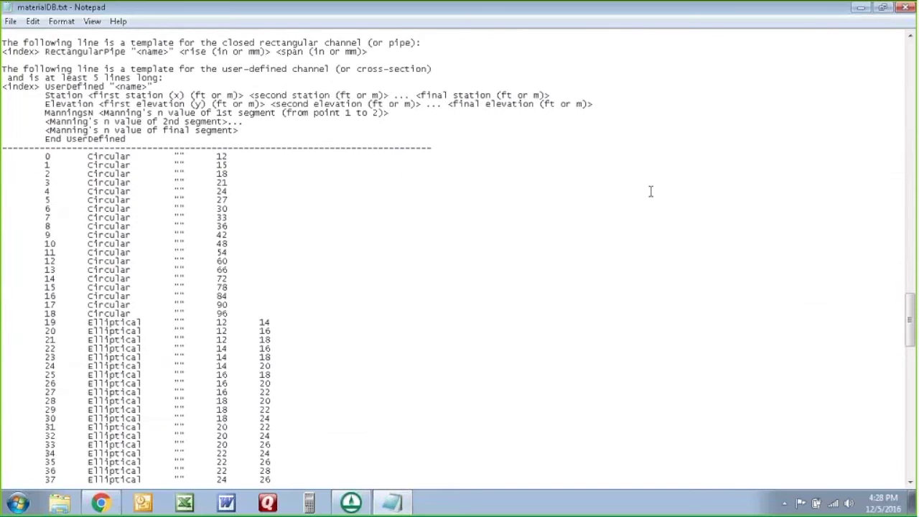
scroll(651, 191, "up", 5)
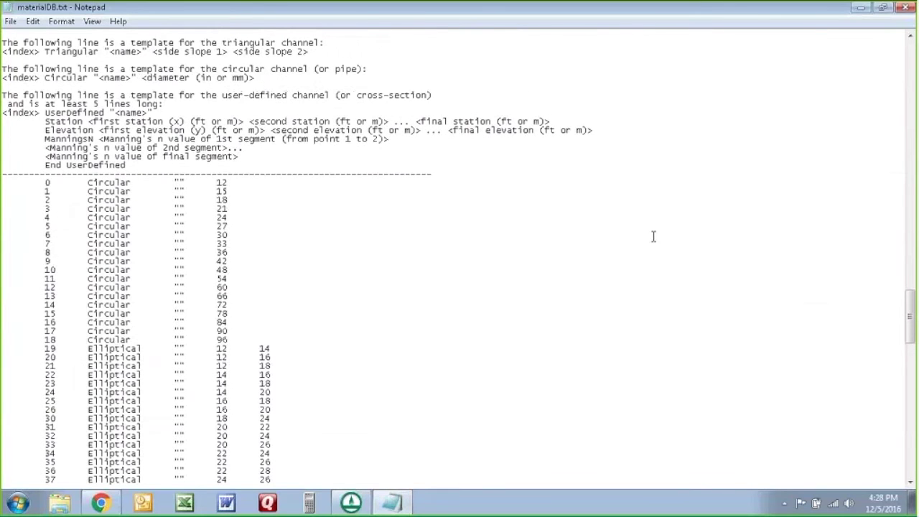
scroll(650, 230, "down", 3)
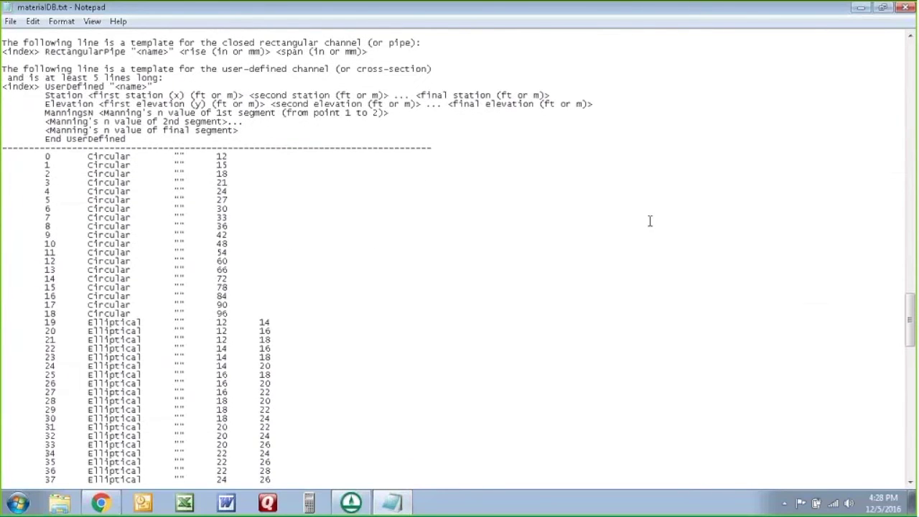
scroll(650, 222, "down", 1)
Browse the elliptical and rectangular pipe sizes listed under HY12 Shapes, comparing them with the preceding sections.
scroll(650, 223, "down", 20)
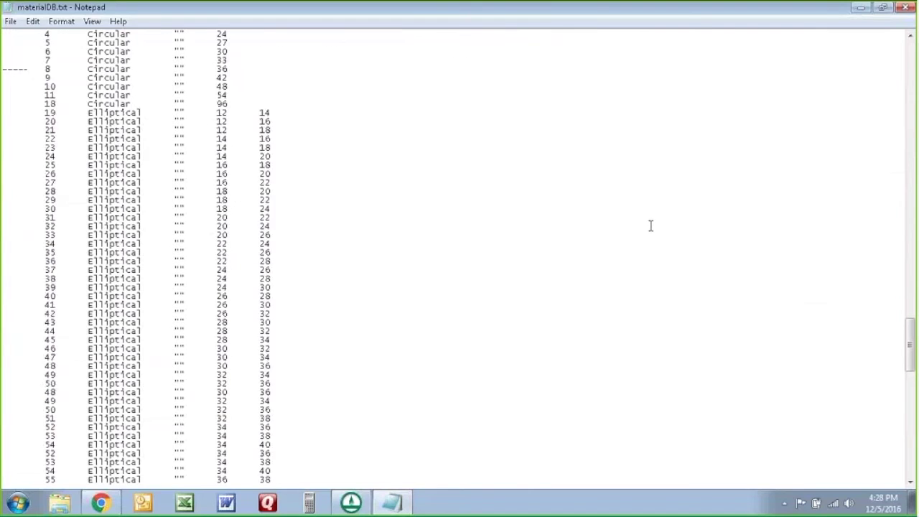
scroll(649, 227, "down", 20)
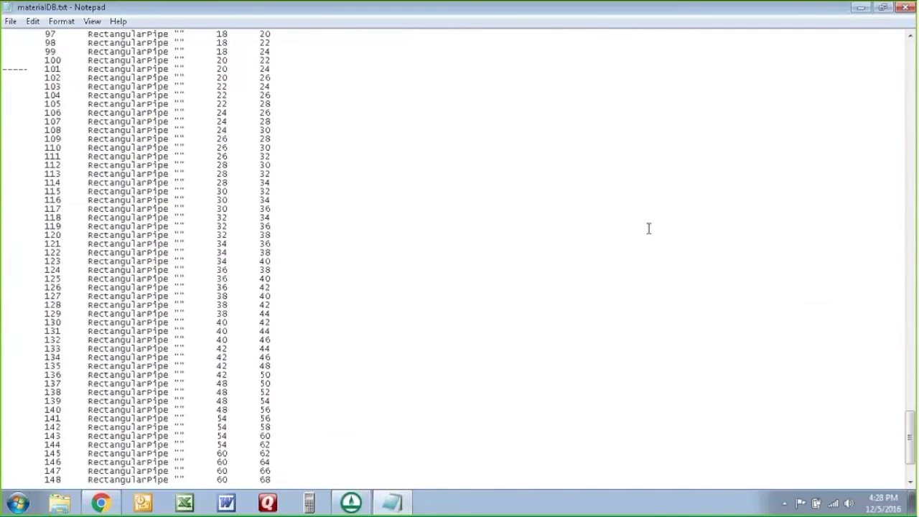
scroll(653, 227, "up", 20)
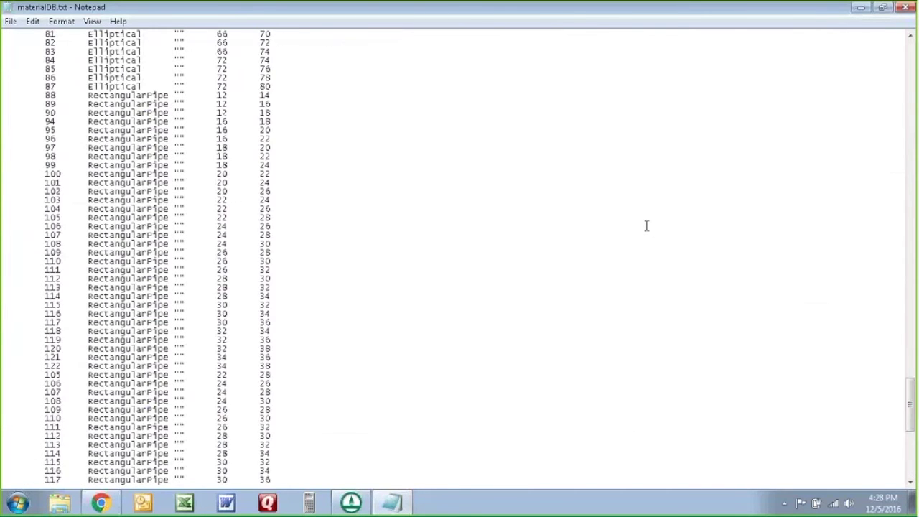
scroll(650, 329, "down", 16)
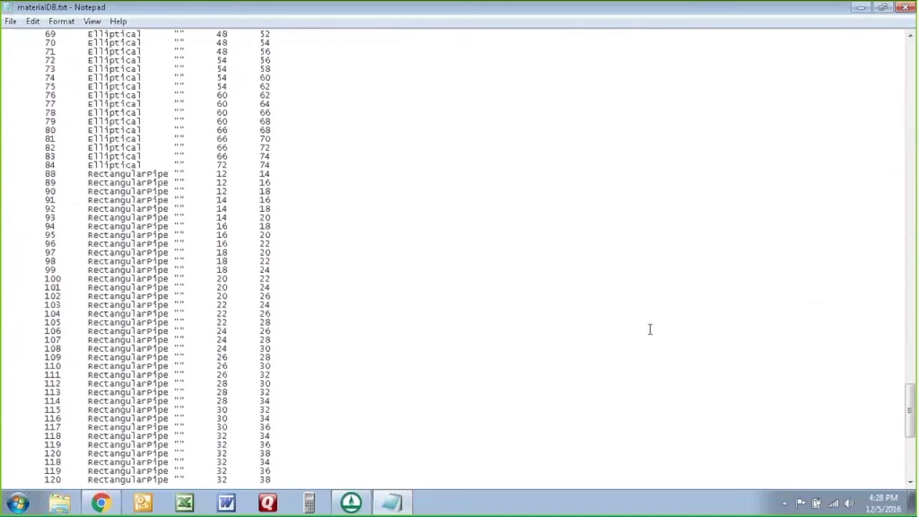
scroll(650, 329, "up", 9)
scroll(650, 329, "up", 20)
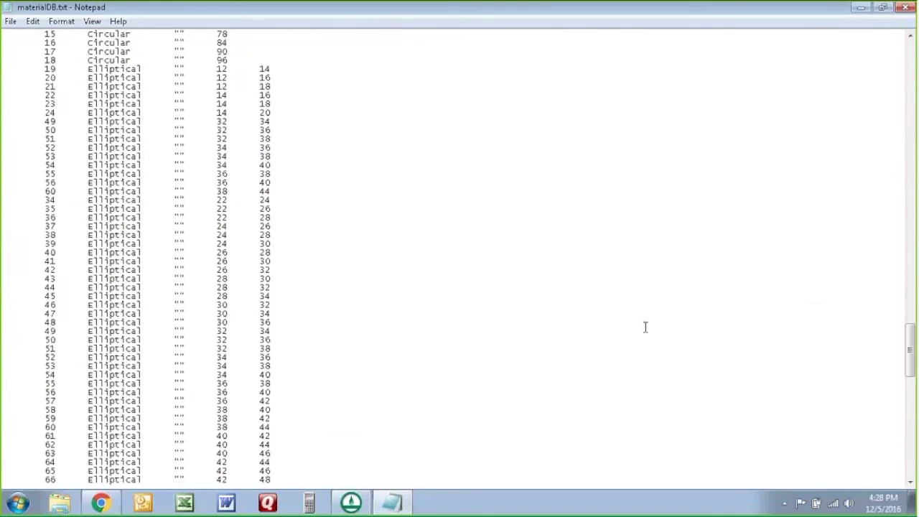
scroll(646, 326, "up", 3)
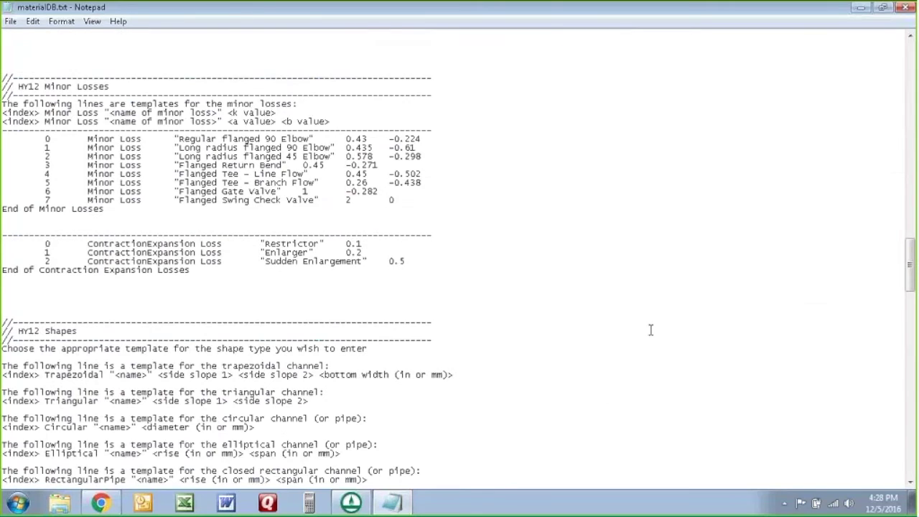
scroll(650, 328, "down", 14)
scroll(655, 328, "down", 17)
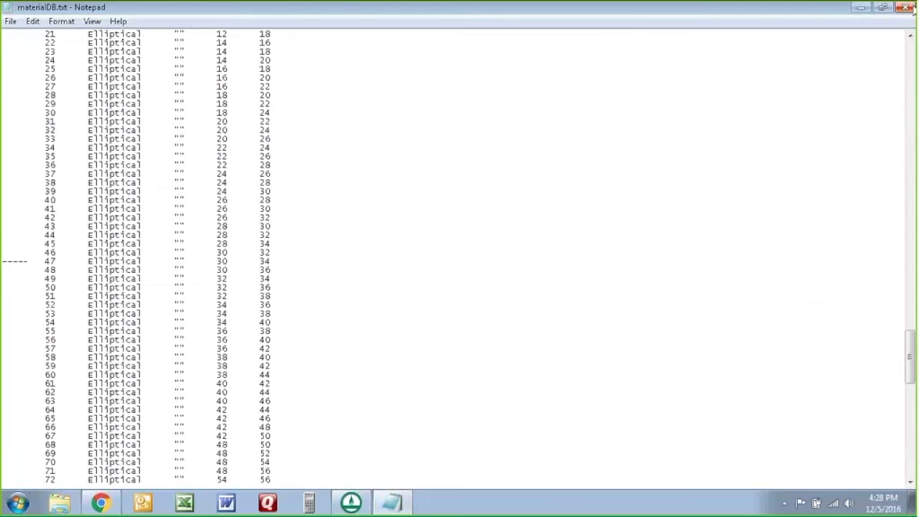
scroll(842, 169, "down", 16)
scroll(846, 175, "down", 7)
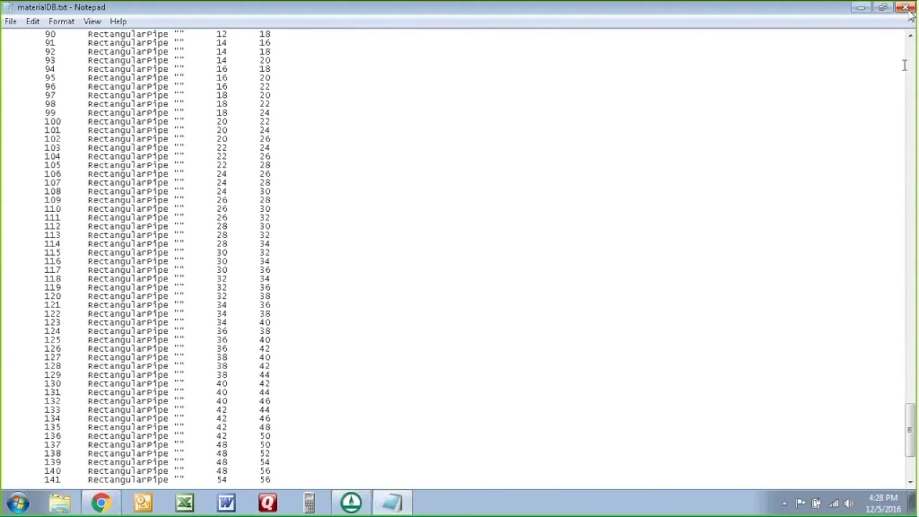
Close the material database file and review the report precision, error reporting, geometry calculation and Analyze or Design settings in the HY-12 properties.
left_click(906, 9)
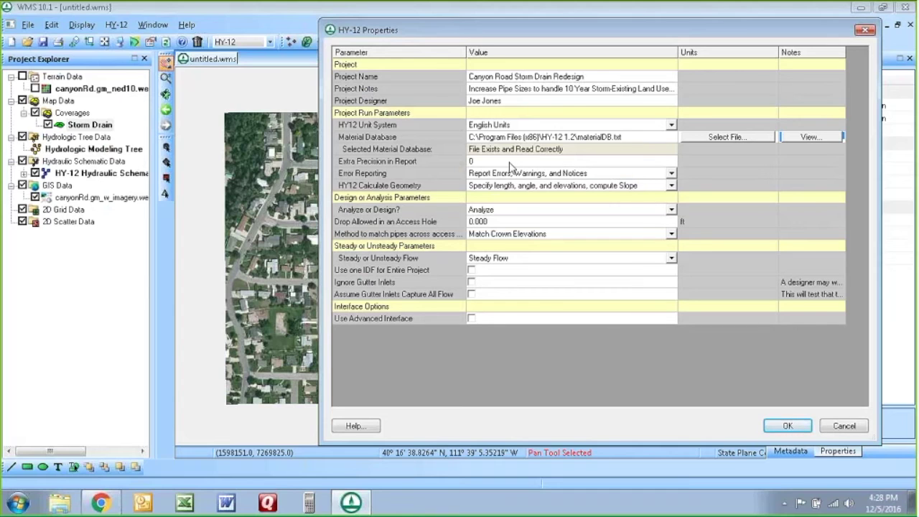
left_click(488, 161)
left_click(491, 173)
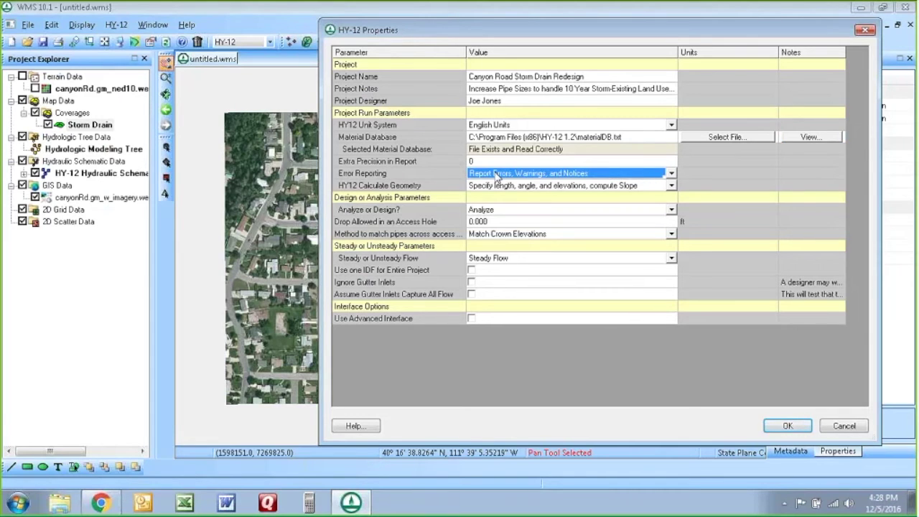
left_click(492, 185)
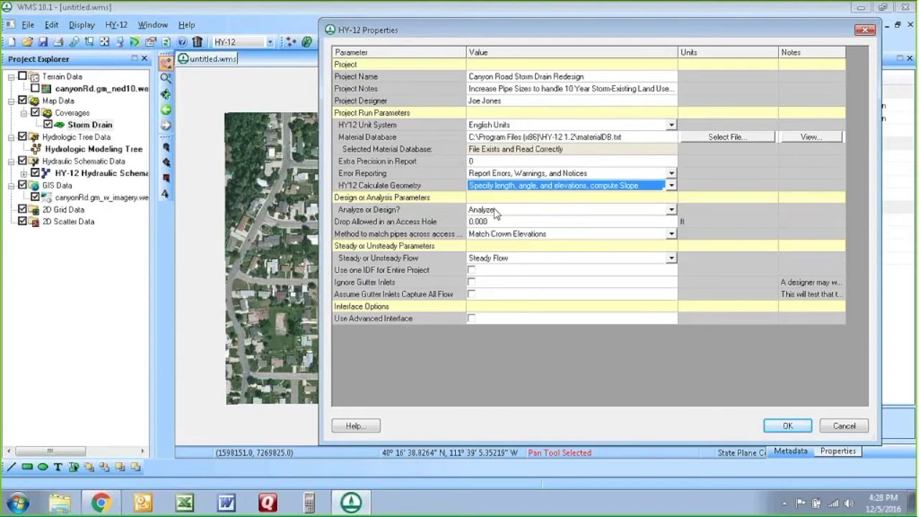
left_click(489, 210)
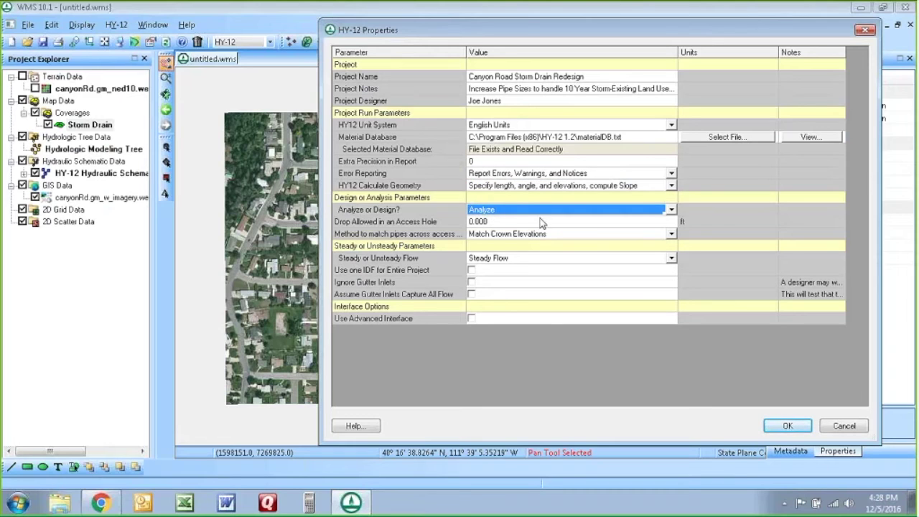
Set the drop allowed in an access hole to 0.100 ft.
left_click(515, 223)
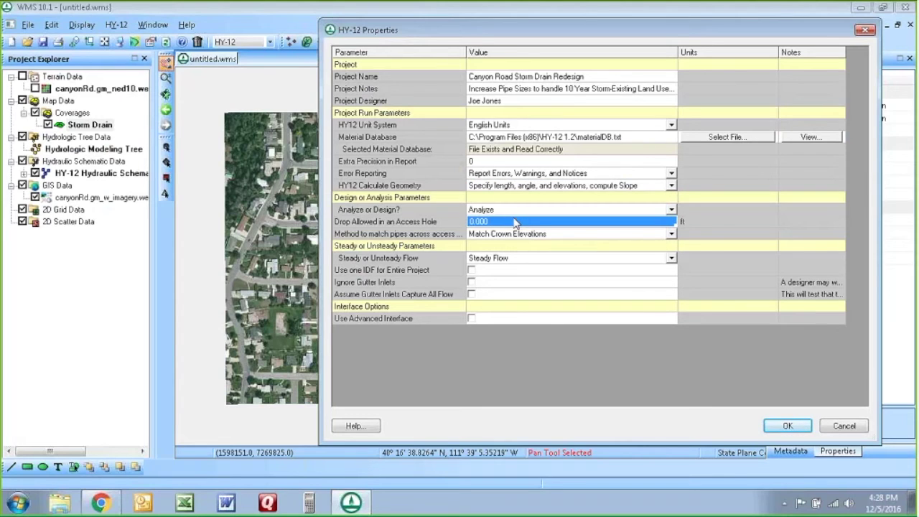
key("BackSpace")
key("Tab")
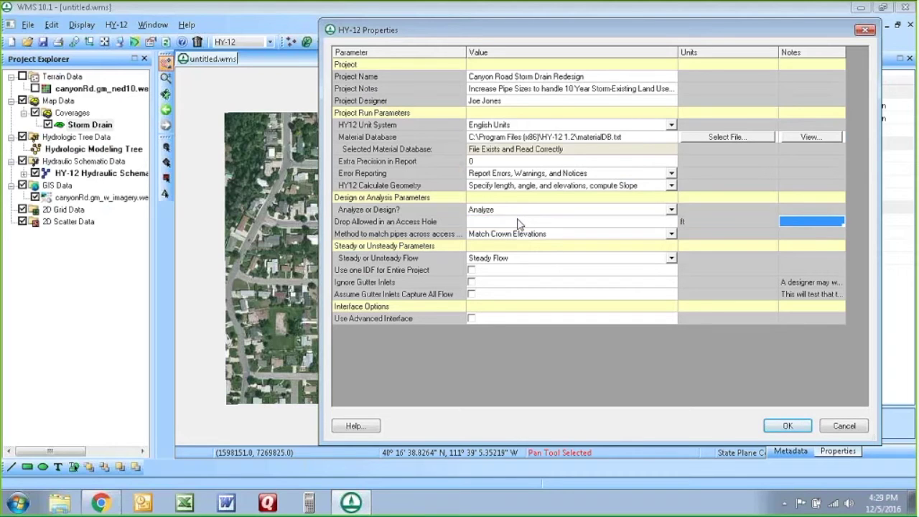
left_click(518, 224)
type("0.100")
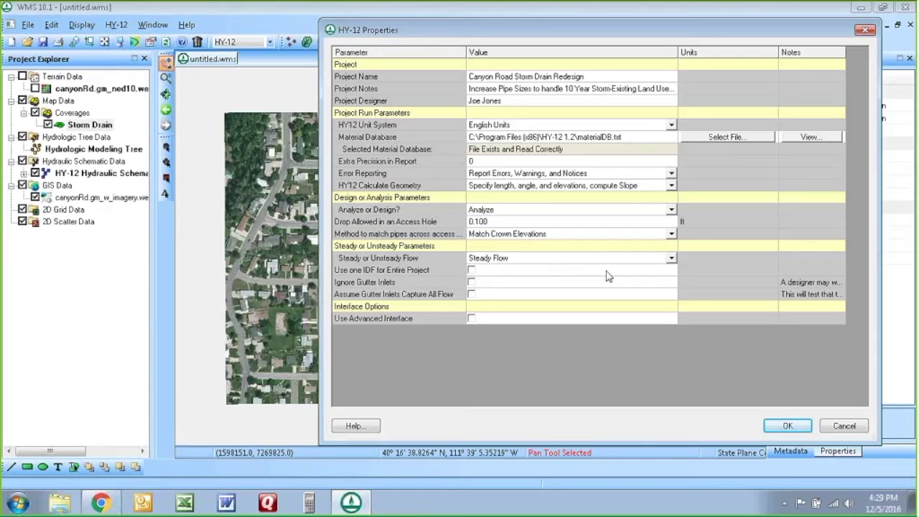
Keep Steady Flow, enable one IDF for the entire project and turn on the option to ignore gutter inlets.
left_click(671, 259)
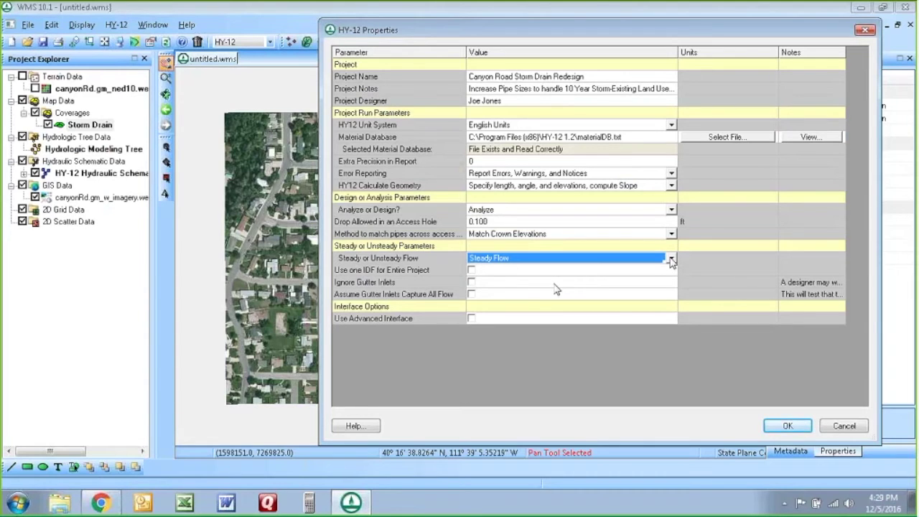
left_click(472, 271)
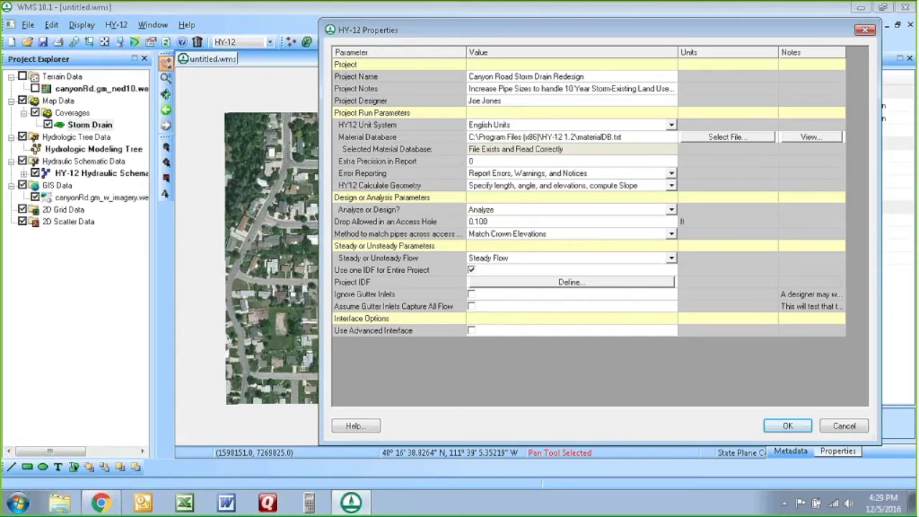
left_click(472, 295)
Open the project IDF definition and, in the storm data for user supplied IDF curves, set the recurrence to 10 years.
left_click(519, 287)
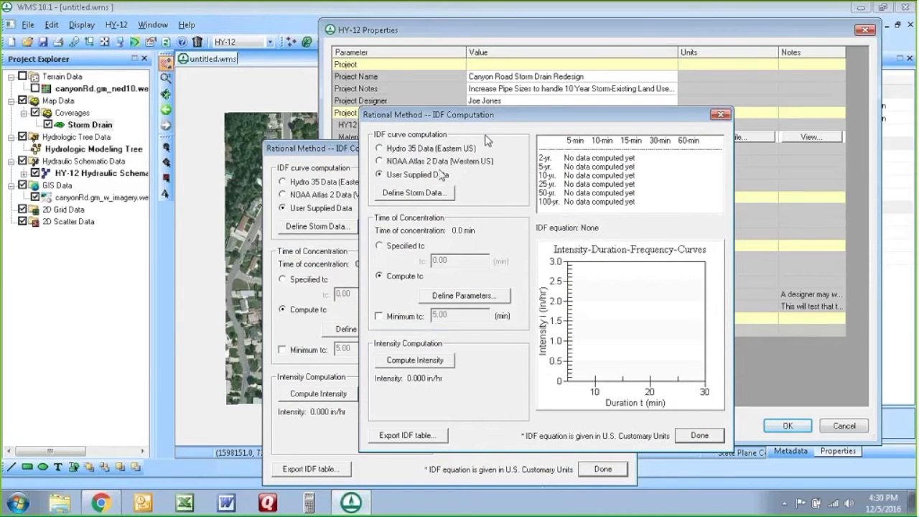
left_click_drag(487, 115, 635, 117)
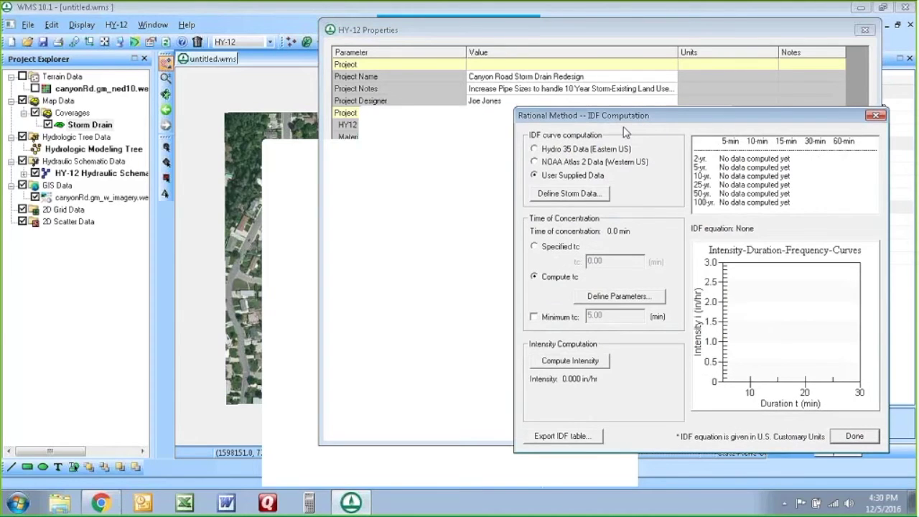
left_click(577, 201)
left_click(743, 232)
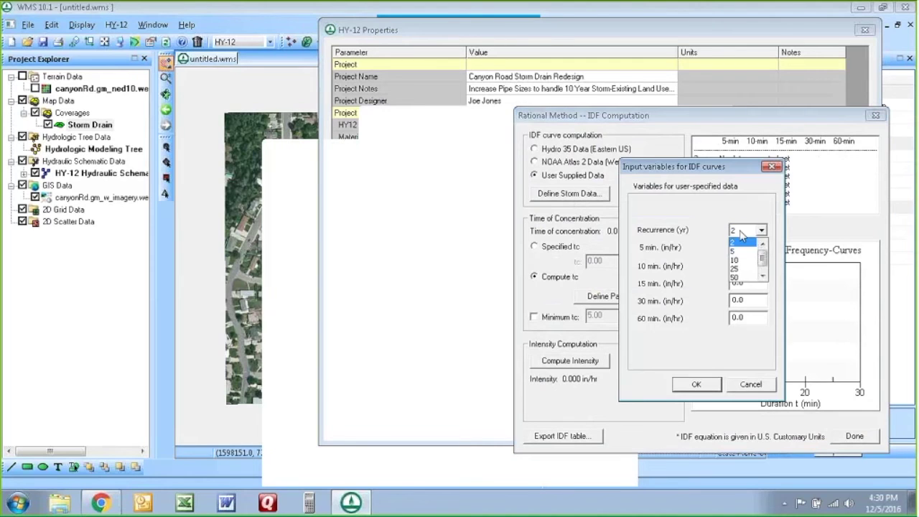
left_click(737, 260)
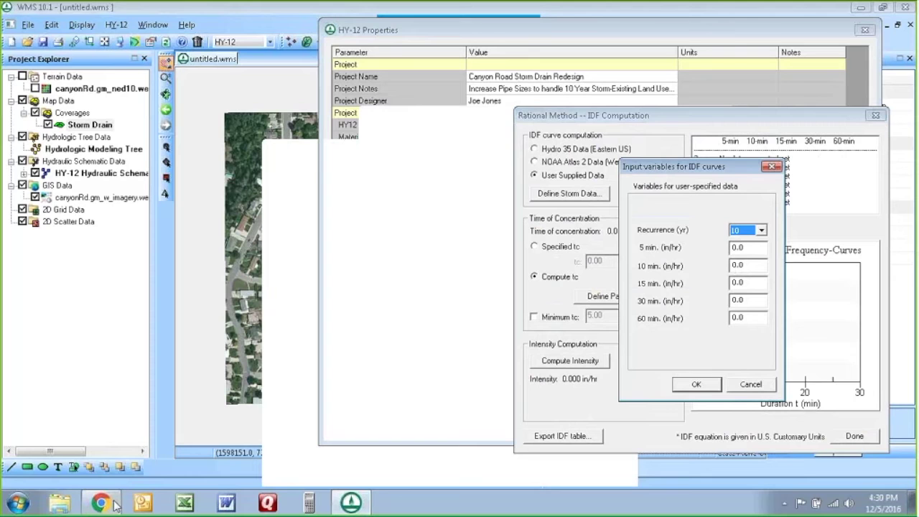
Switch to the NOAA Atlas 14 page in Chrome and check that its data type is Precipitation intensity in English units.
mouse_move(110, 508)
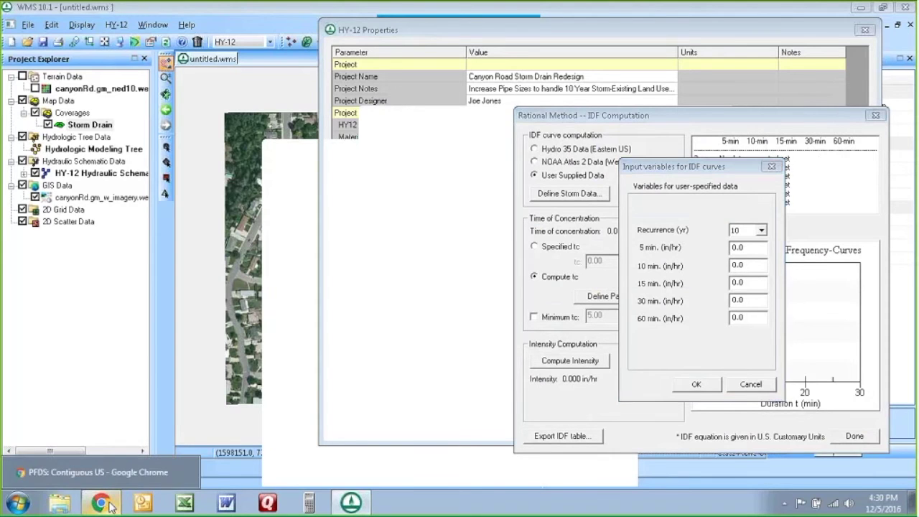
left_click(110, 507)
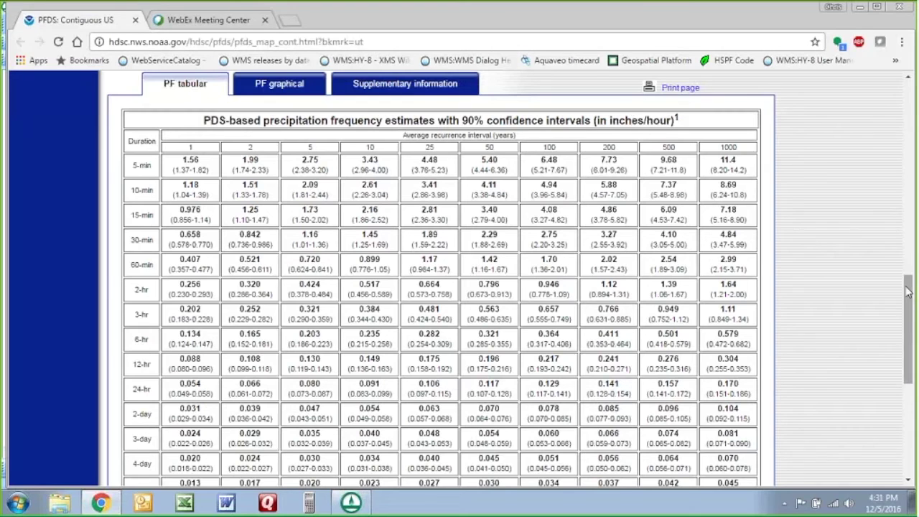
left_click_drag(909, 291, 902, 172)
scroll(293, 250, "up", 4)
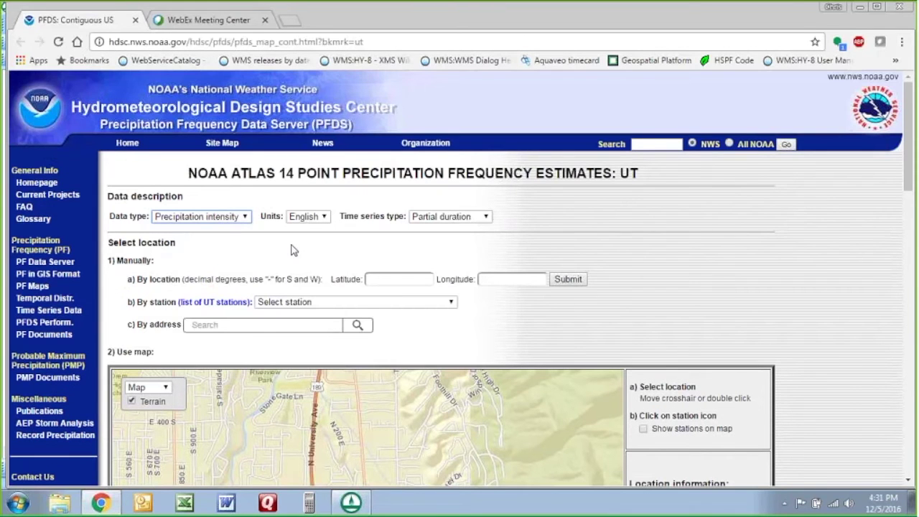
left_click(181, 220)
left_click(180, 219)
left_click_drag(909, 177, 909, 176)
left_click(194, 216)
left_click(193, 217)
left_click_drag(908, 142, 902, 331)
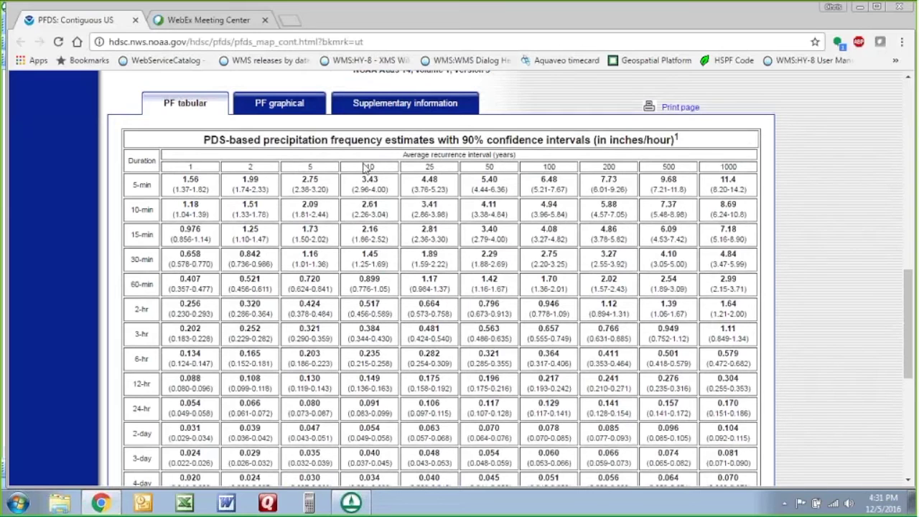
Examine the 10-year recurrence column of the precipitation frequency table and its inches/hour units.
left_click_drag(364, 165, 381, 165)
double_click(370, 179)
left_click_drag(371, 180, 380, 181)
left_click_drag(612, 140, 673, 142)
Back in WMS, enter 10-year intensities of 3.43, 2.61, 2.16, 1.45 and 0.899 in/hr for 5, 10, 15, 30 and 60 minutes and accept.
key("alt+Tab")
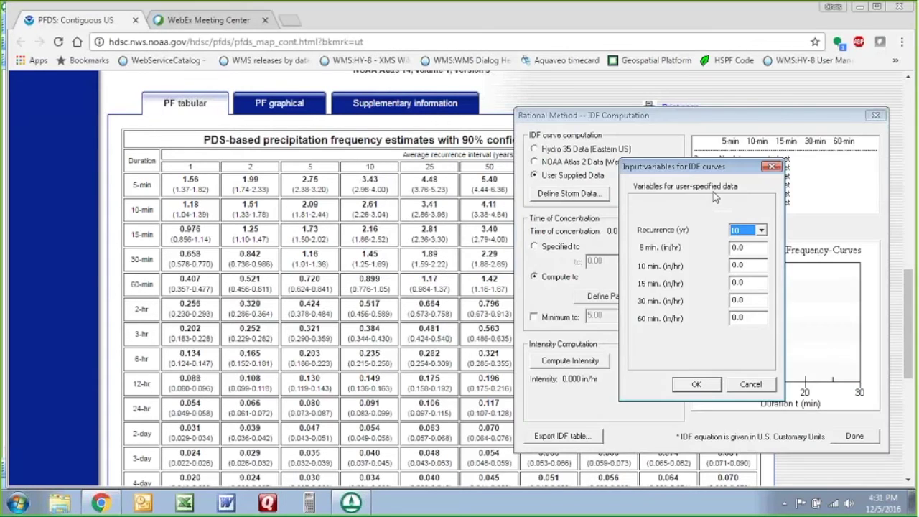
double_click(750, 248)
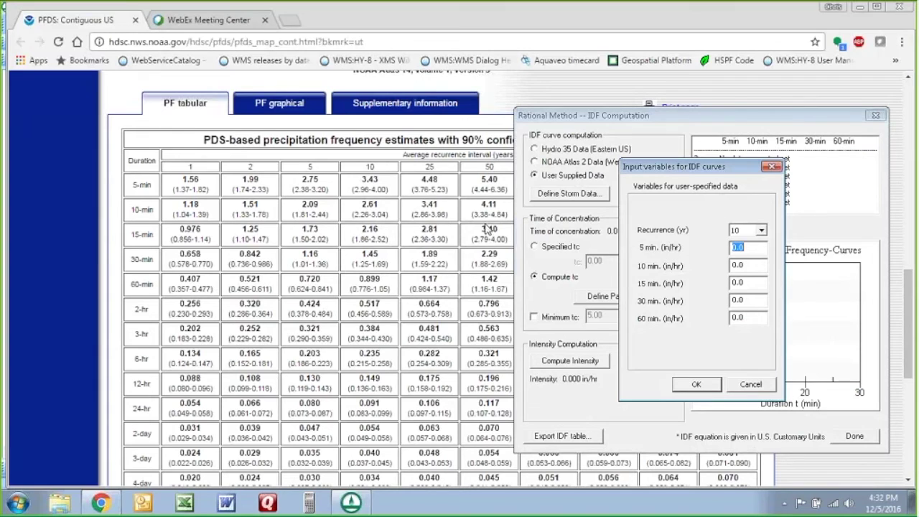
type("3.43")
key("Tab")
type("2.61")
key("Tab")
type("2.16")
key("Tab")
type("1.45")
key("Tab")
type(".72")
key("BackSpace")
key("BackSpace")
type("899")
key("Tab")
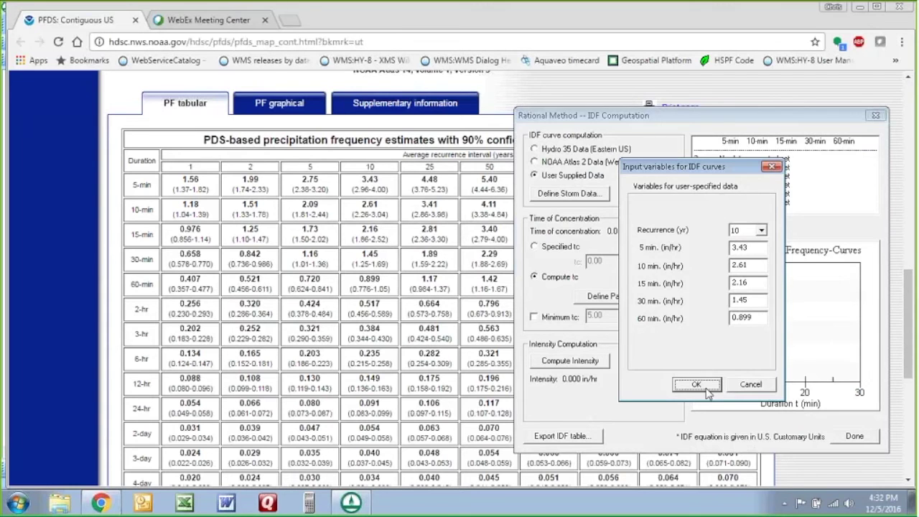
left_click(705, 388)
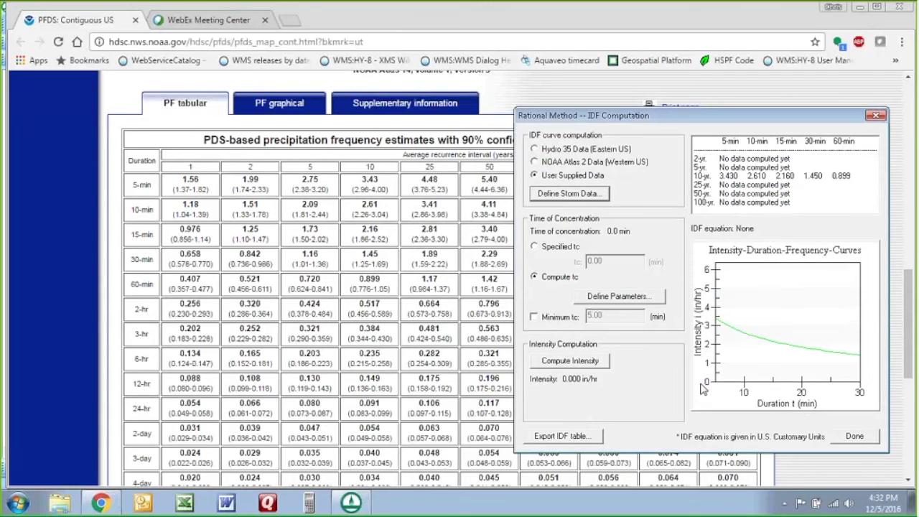
Select the 10-year curve as the project IDF, finish the IDF computation and return to the HY-12 properties.
left_click(805, 177)
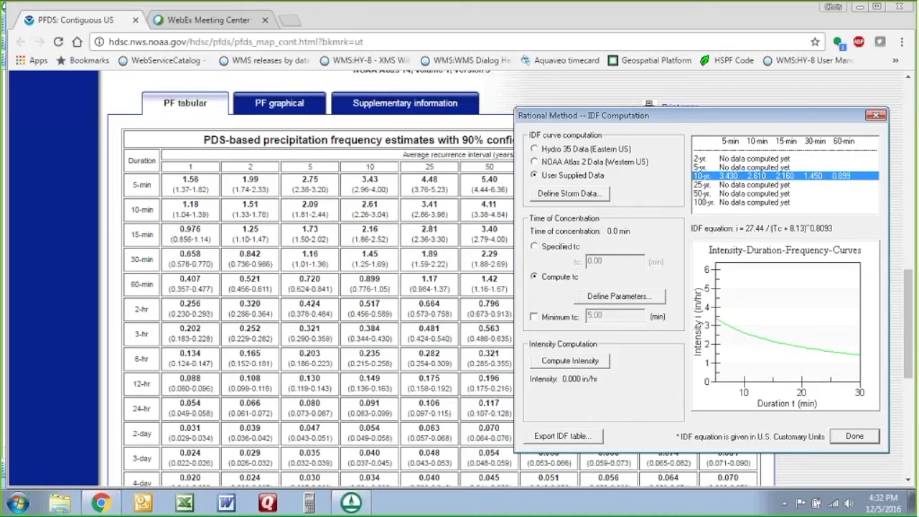
left_click(853, 435)
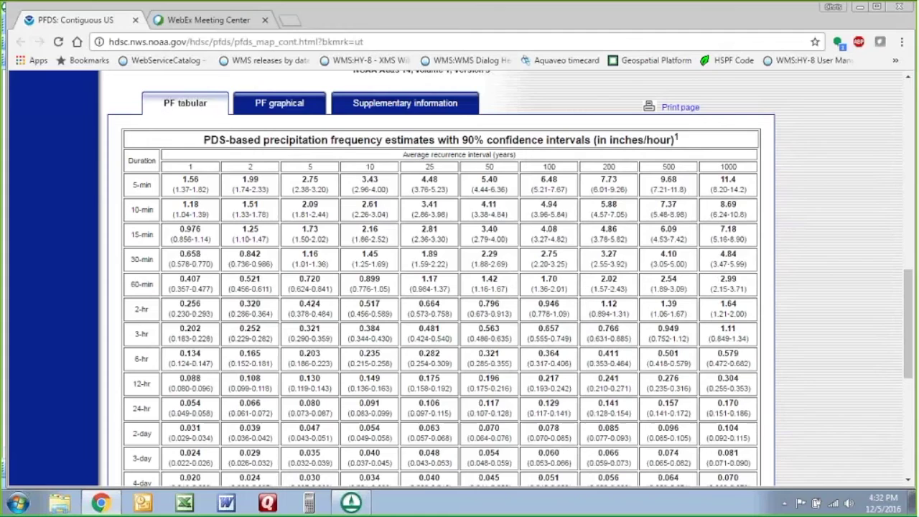
left_click(351, 502)
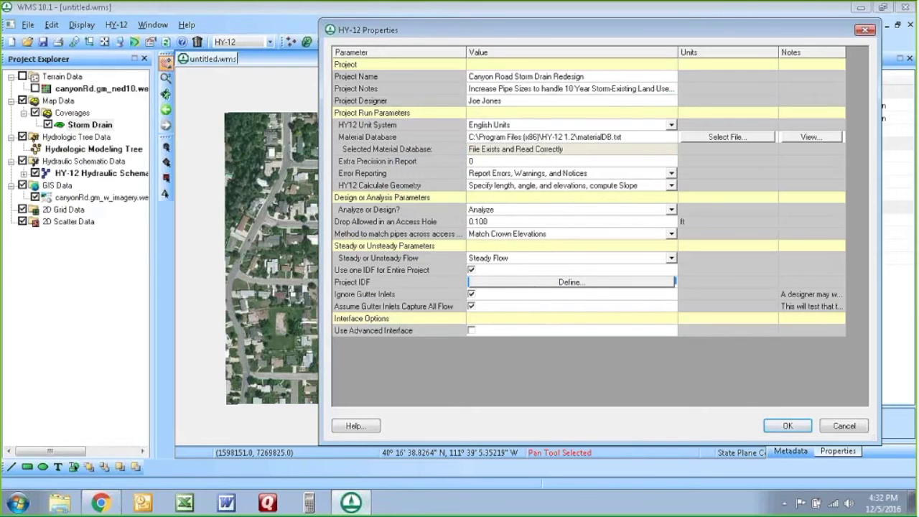
Leave the advanced interface option off and accept the HY-12 project properties.
left_click(510, 333)
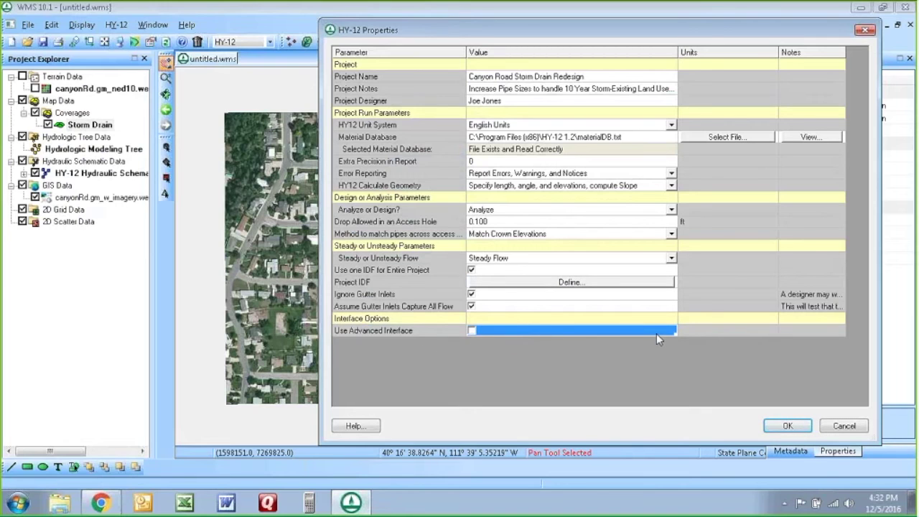
left_click(707, 332)
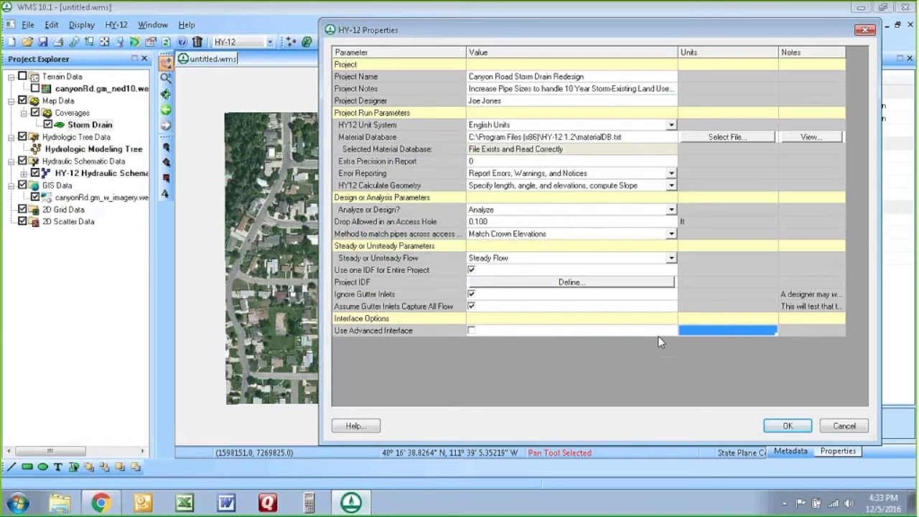
left_click(576, 333)
left_click(790, 428)
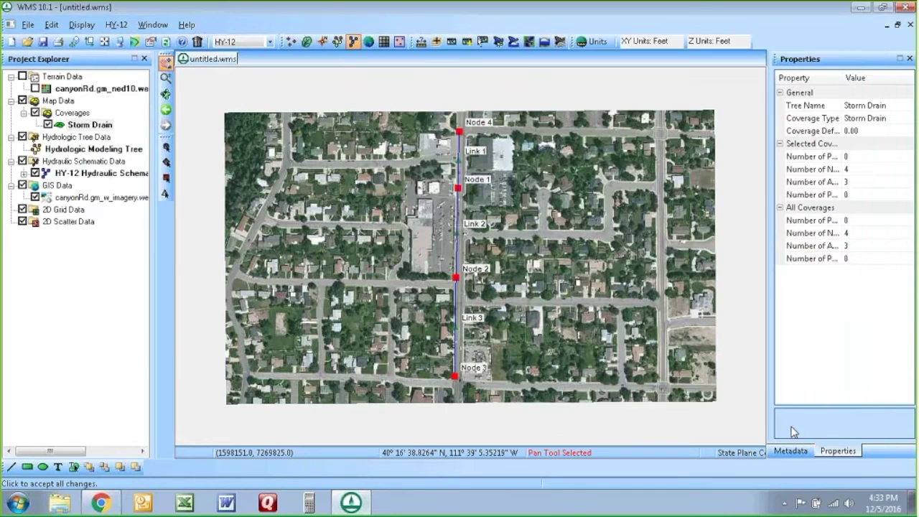
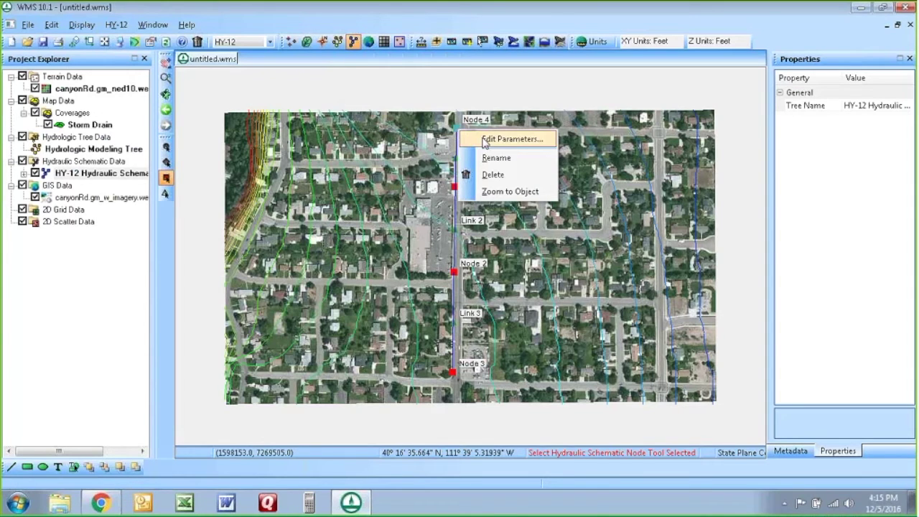
Open the parameters of Node 4, widen the properties table to fit its columns, show all nodes and keep the map's upper part visible.
left_click(486, 139)
left_click_drag(394, 261, 335, 129)
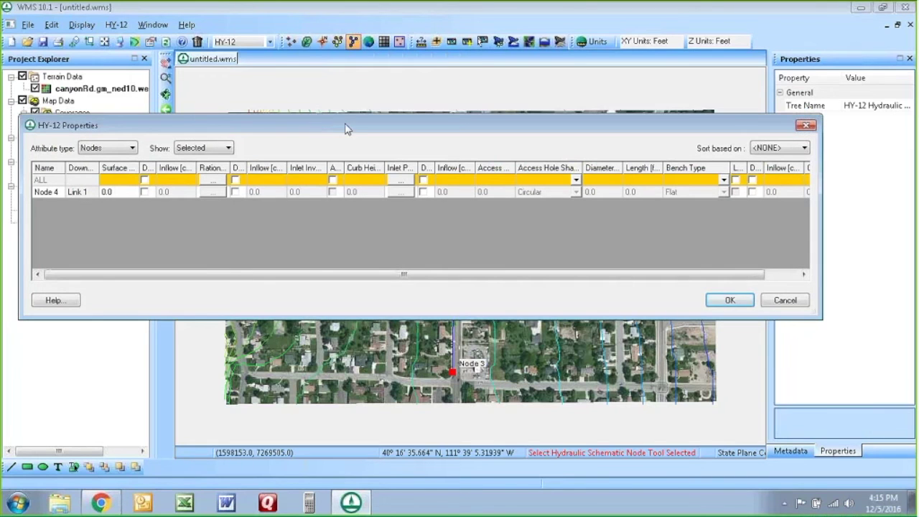
left_click_drag(823, 215, 884, 215)
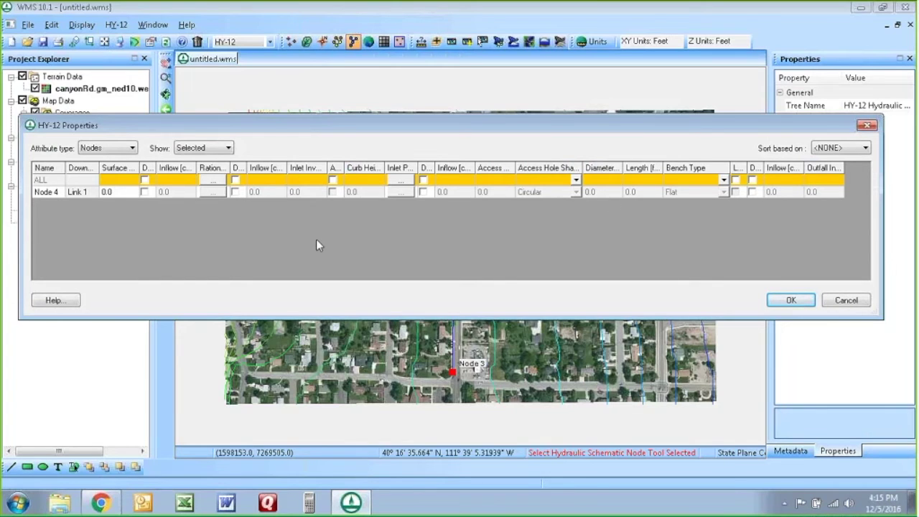
left_click(214, 148)
left_click(216, 162)
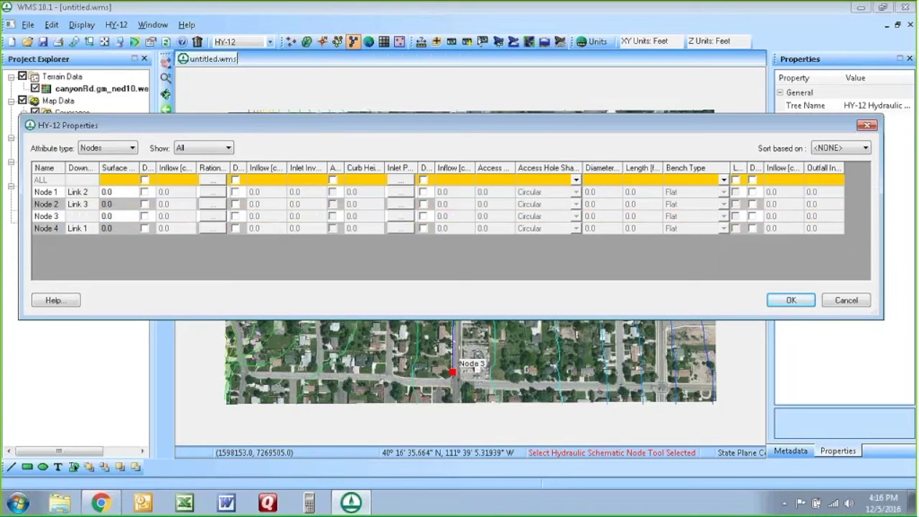
left_click_drag(239, 125, 238, 252)
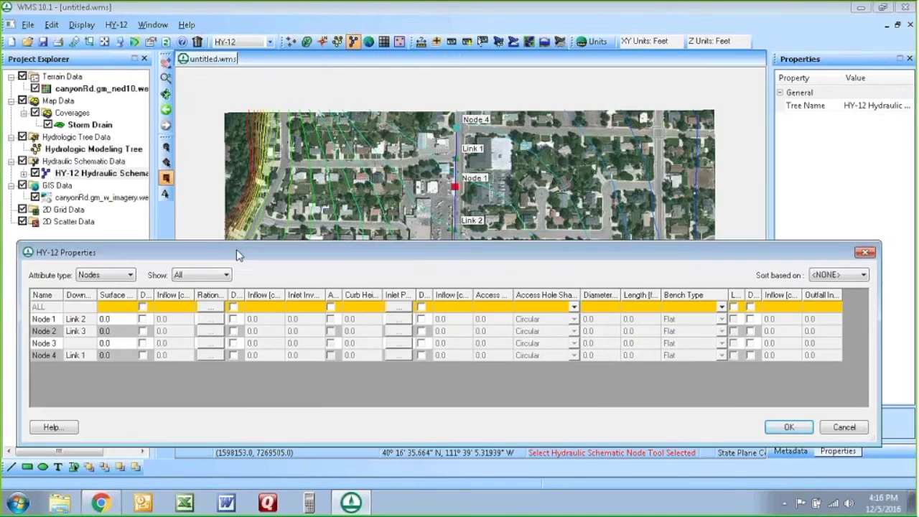
left_click_drag(245, 253, 246, 288)
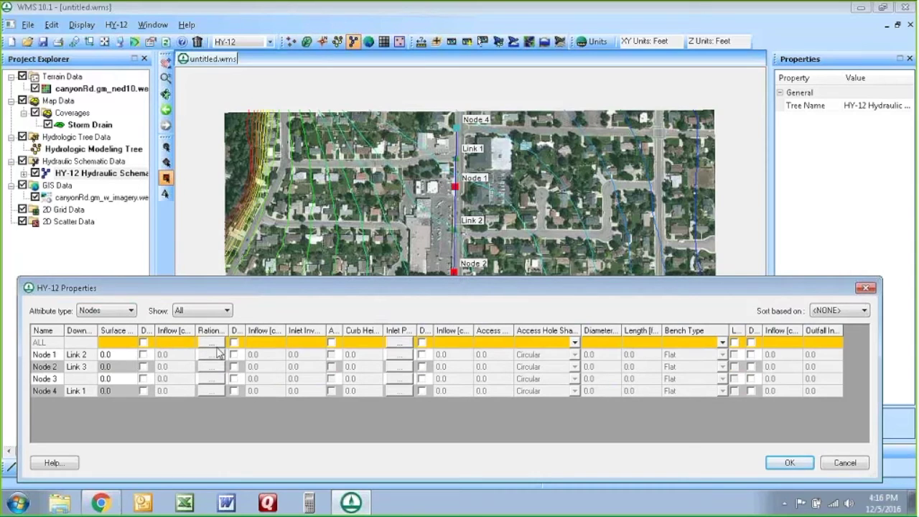
Enable the drainage inflow definition used by the Rational Method for Nodes 1, 2 and 4.
left_click(143, 355)
left_click(142, 367)
left_click(142, 390)
left_click(143, 354)
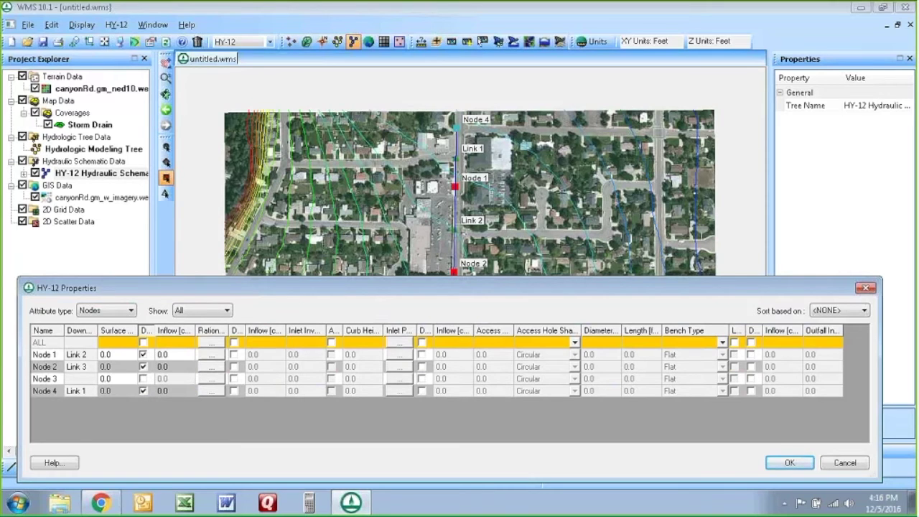
In the Rational Method analysis for all nodes, set runoff coefficient 0.90, area 2.00 acres and time of concentration 6.00 minutes, and accept.
left_click(211, 343)
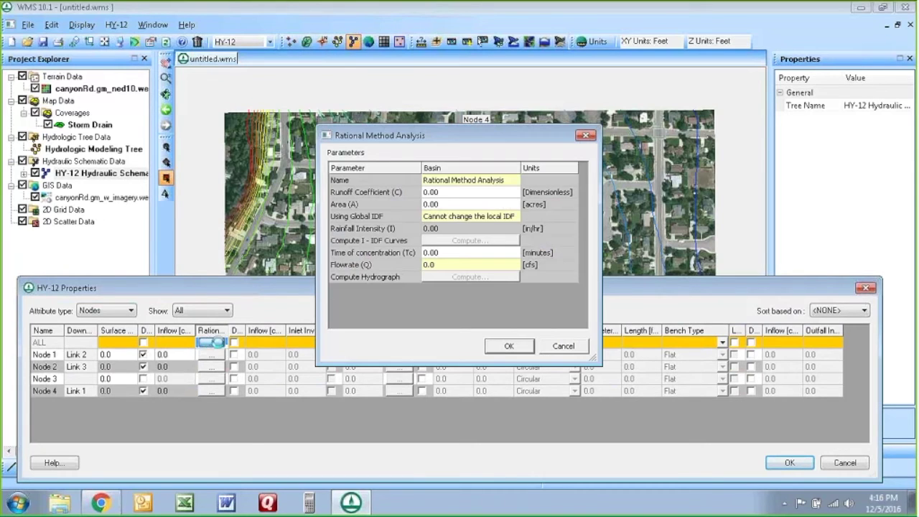
left_click(451, 194)
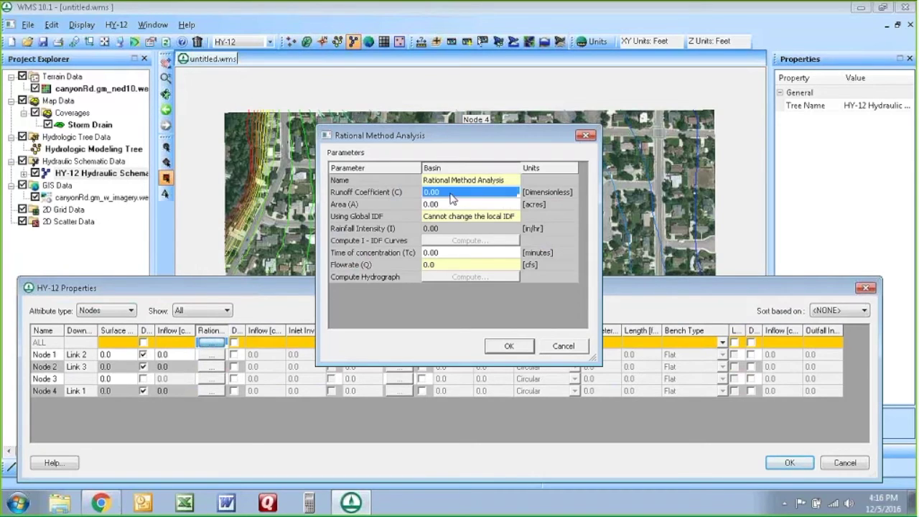
type(".69")
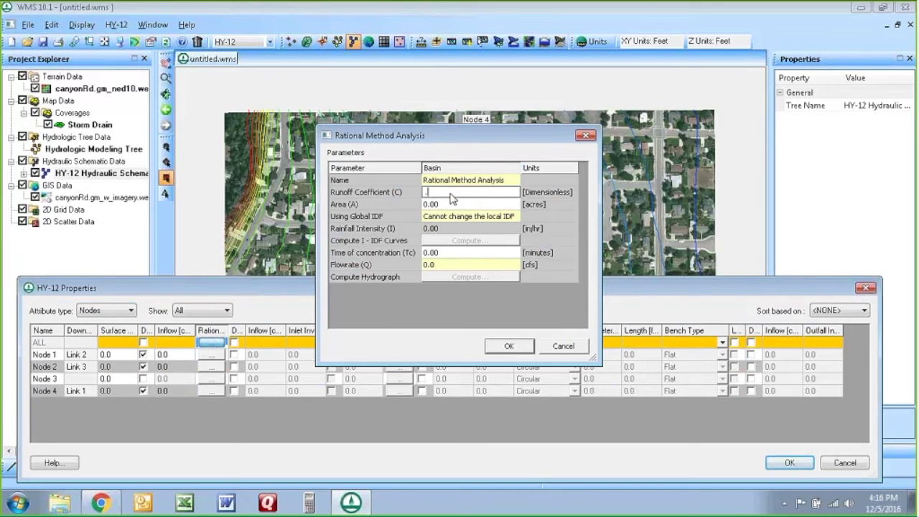
key("BackSpace")
key("BackSpace")
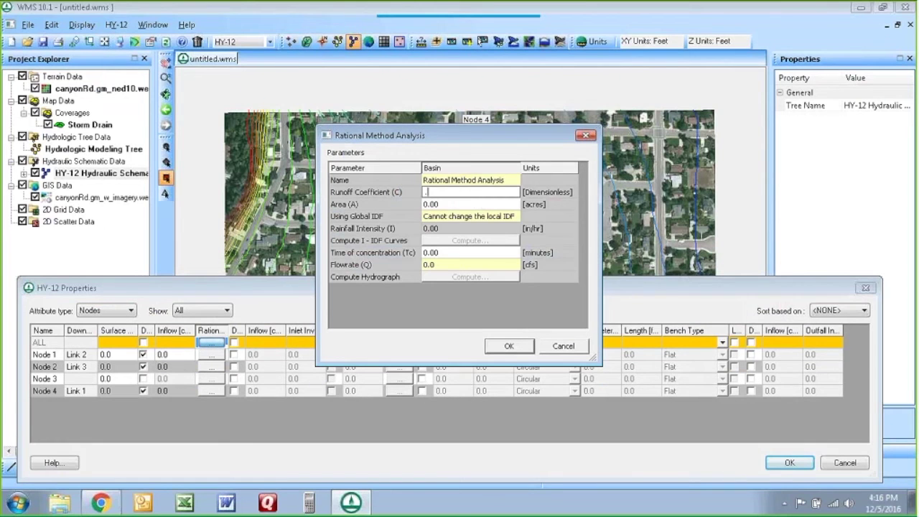
type("9")
key("Tab")
type("2")
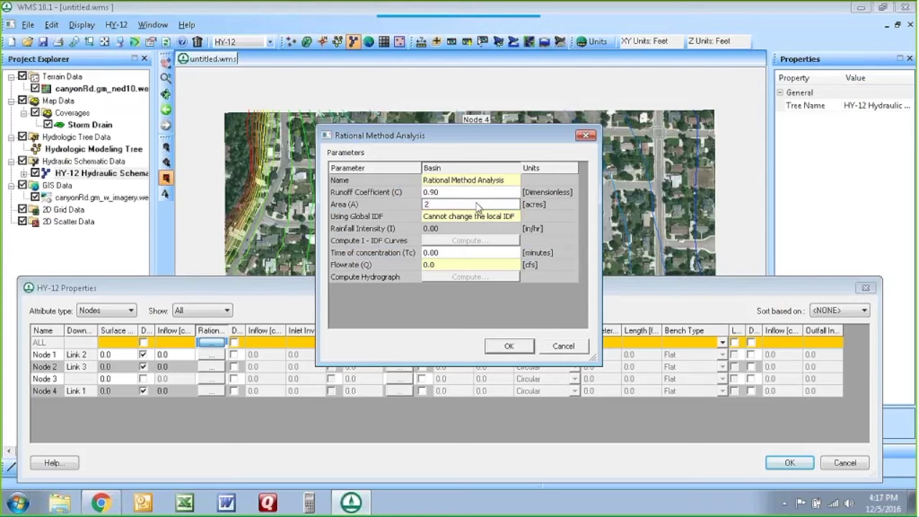
left_click(447, 253)
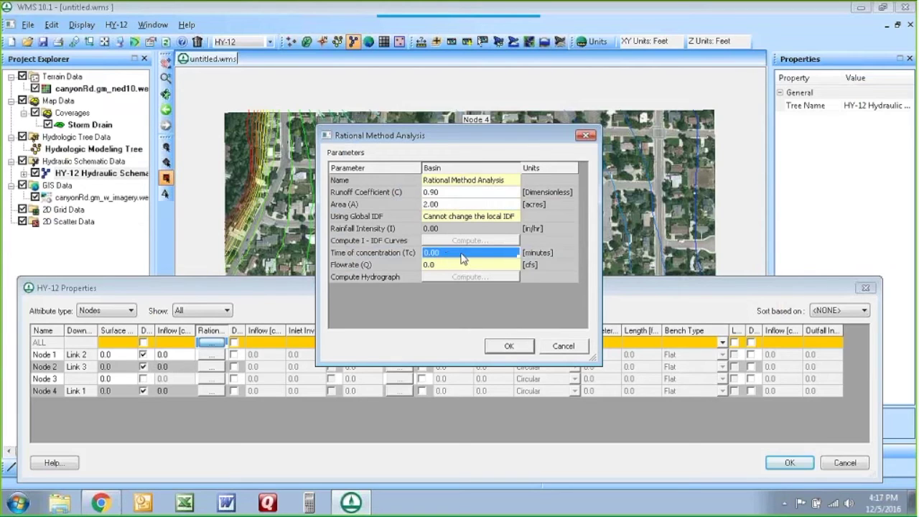
type("6")
left_click(456, 277)
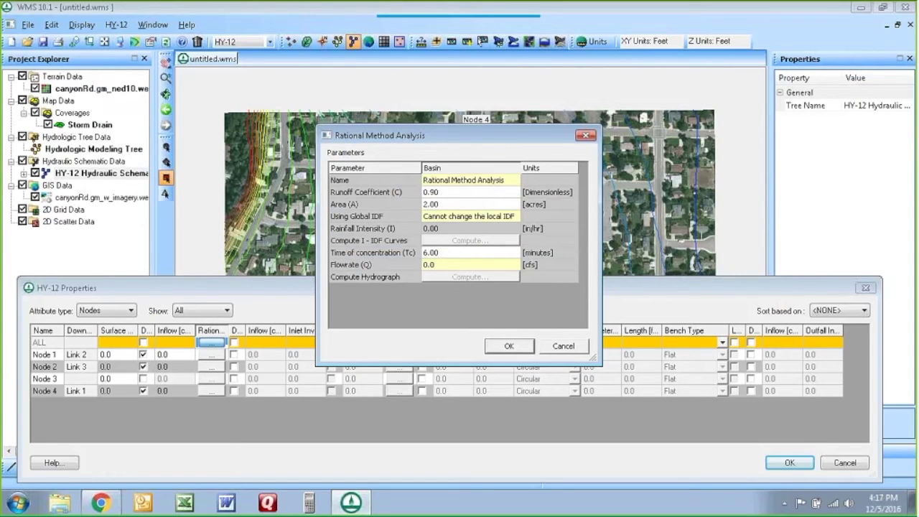
left_click_drag(524, 145, 513, 248)
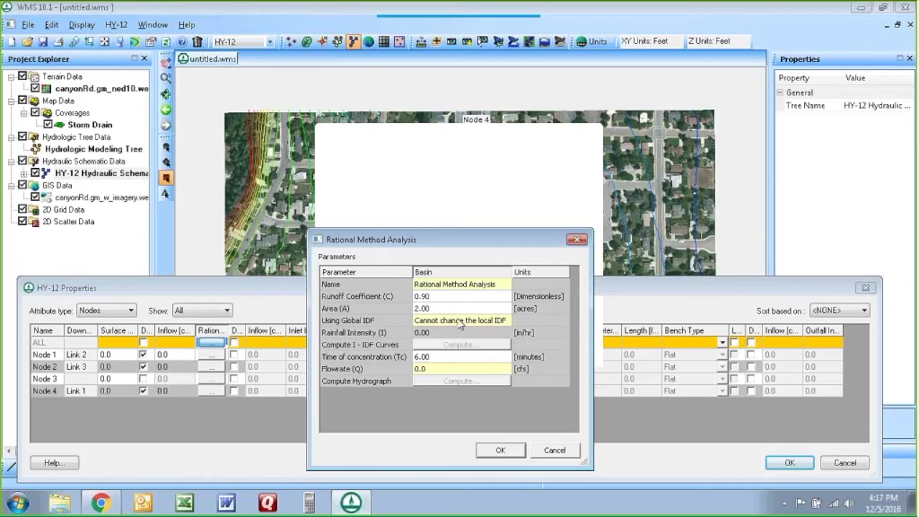
left_click(496, 449)
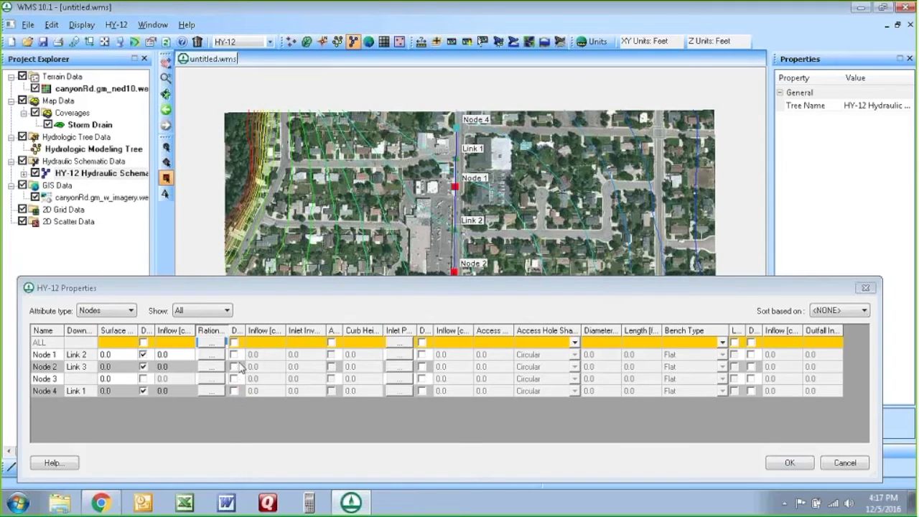
Enable the access hole definition for Nodes 1, 2 and 4.
left_click(423, 355)
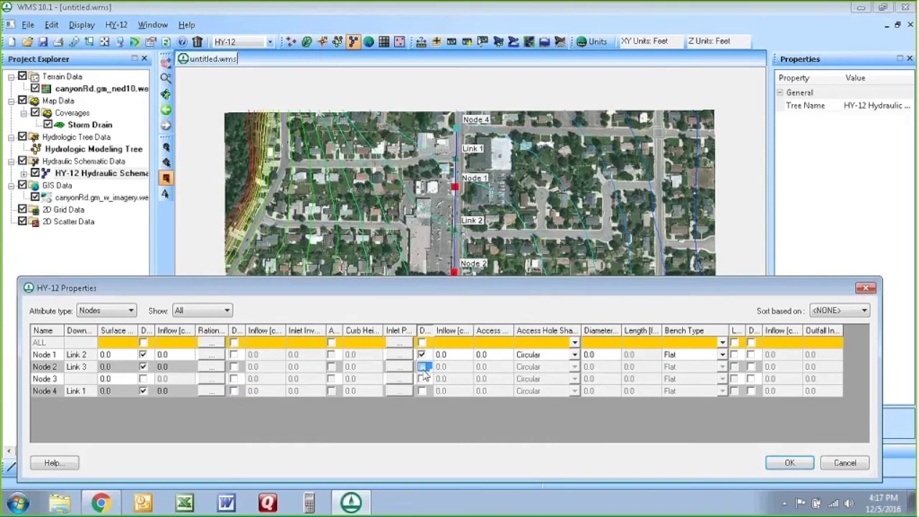
left_click(423, 367)
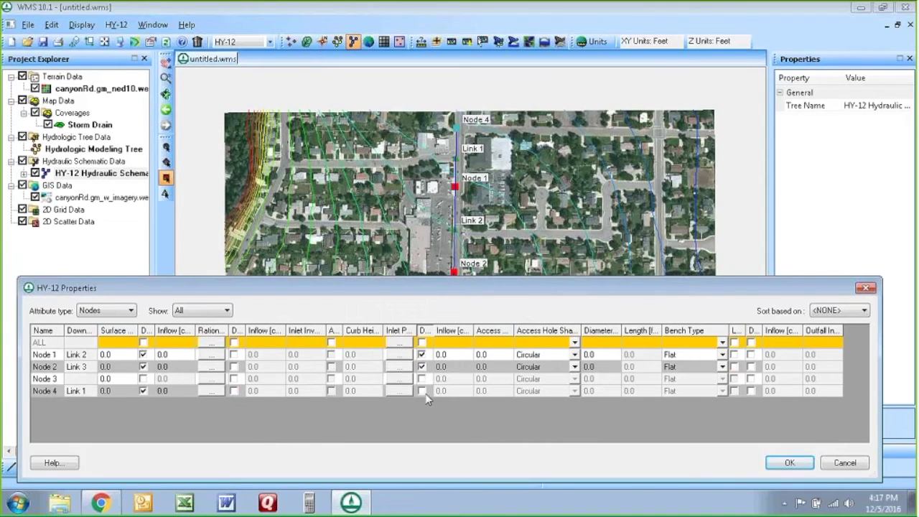
left_click(423, 391)
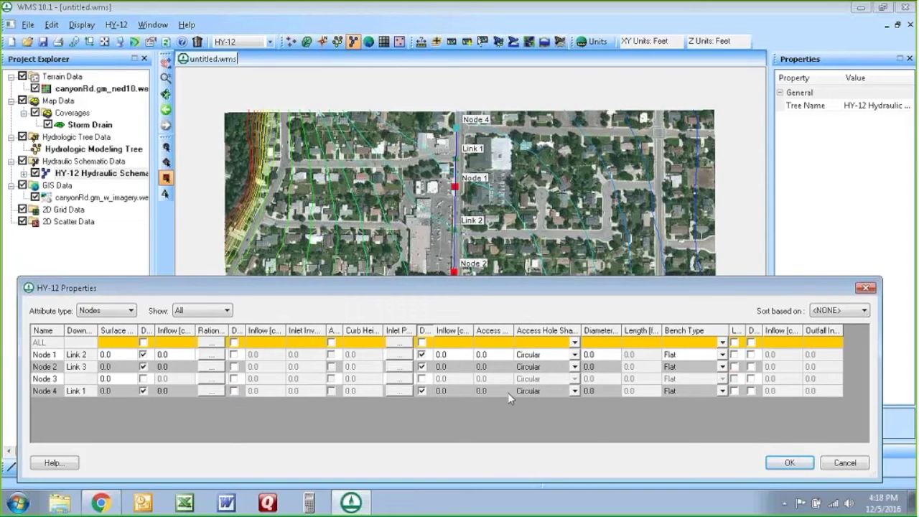
Set the access hole diameter to 3.0 for all nodes and keep the Flat bench type on Node 1.
left_click(595, 345)
type("3")
key("Return")
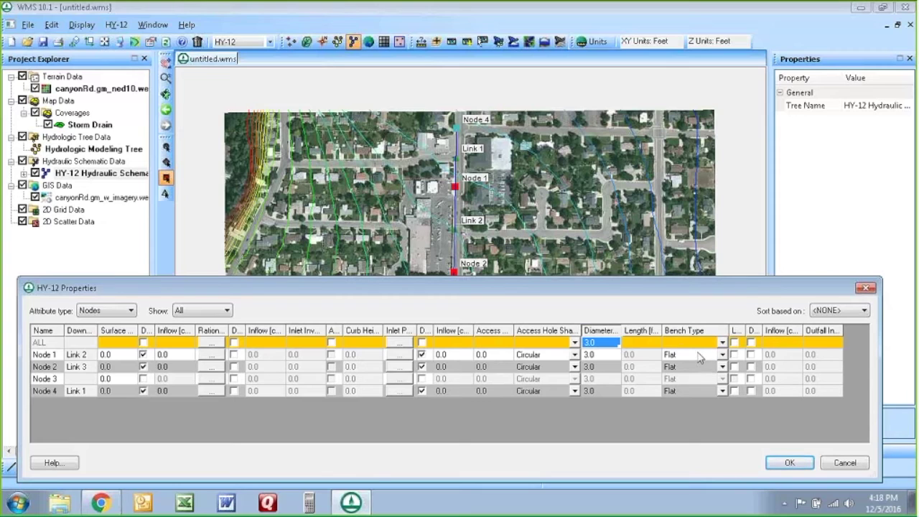
left_click(722, 355)
left_click(724, 359)
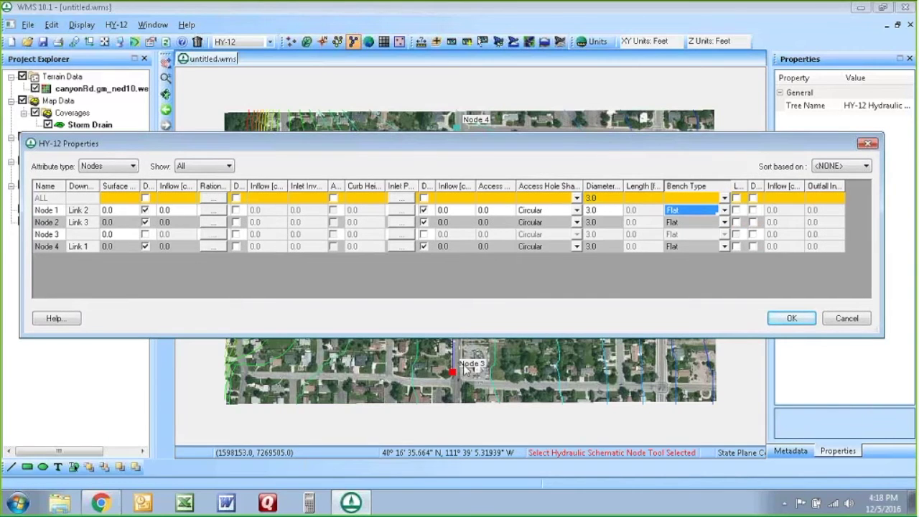
Enable the outfall definition for Node 3, and set the structure type of all links to Pipe.
left_click(753, 234)
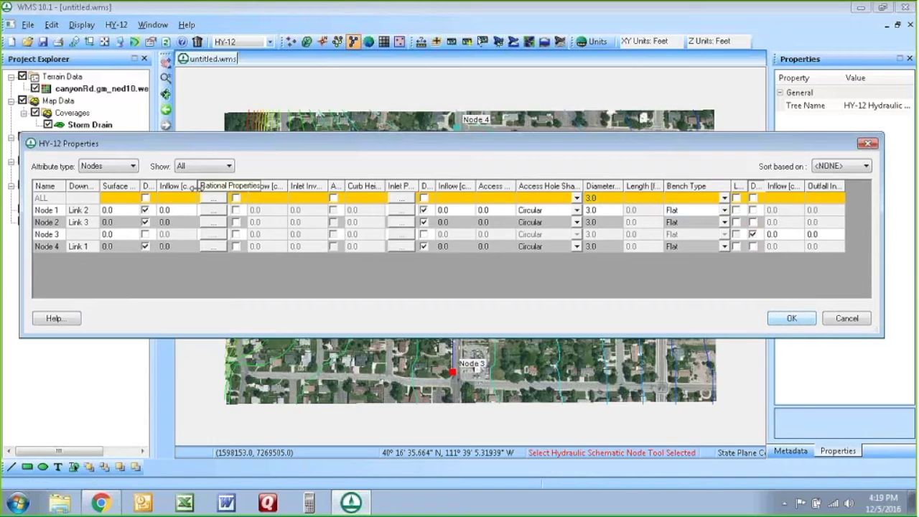
left_click(103, 166)
left_click(90, 186)
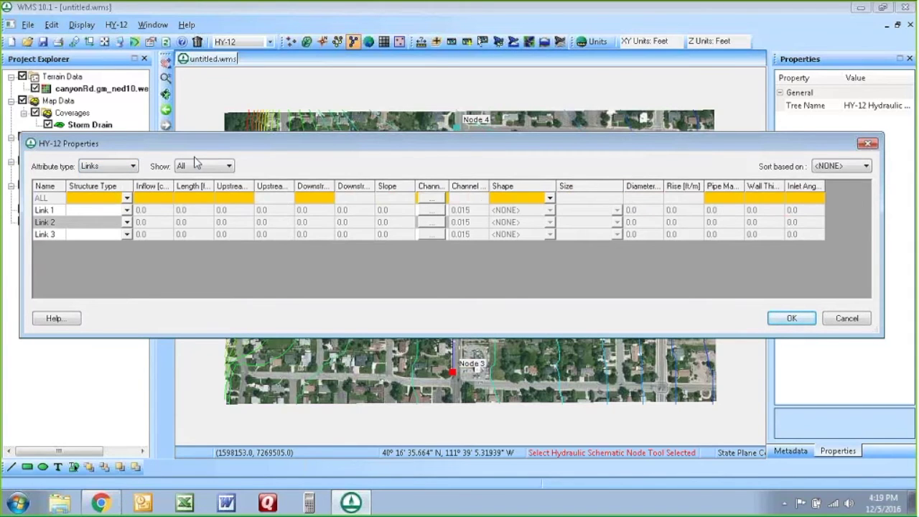
left_click_drag(215, 143, 286, 269)
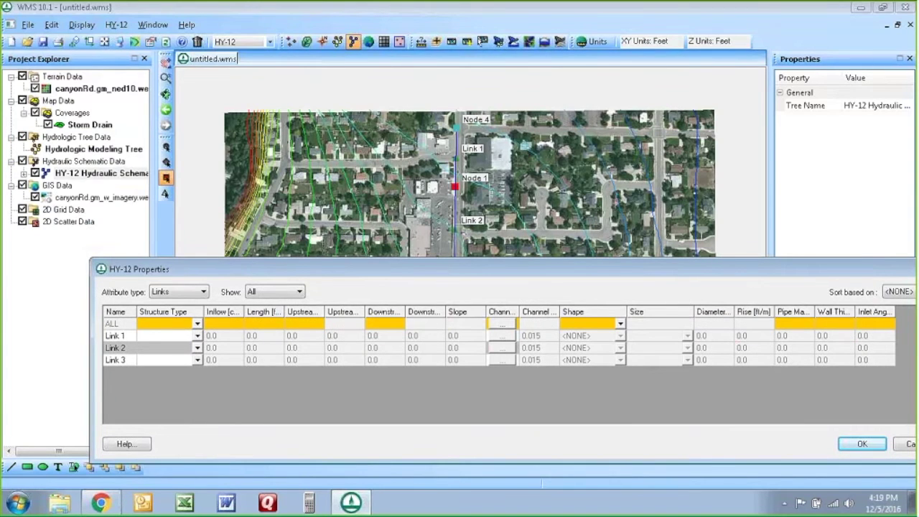
left_click(197, 325)
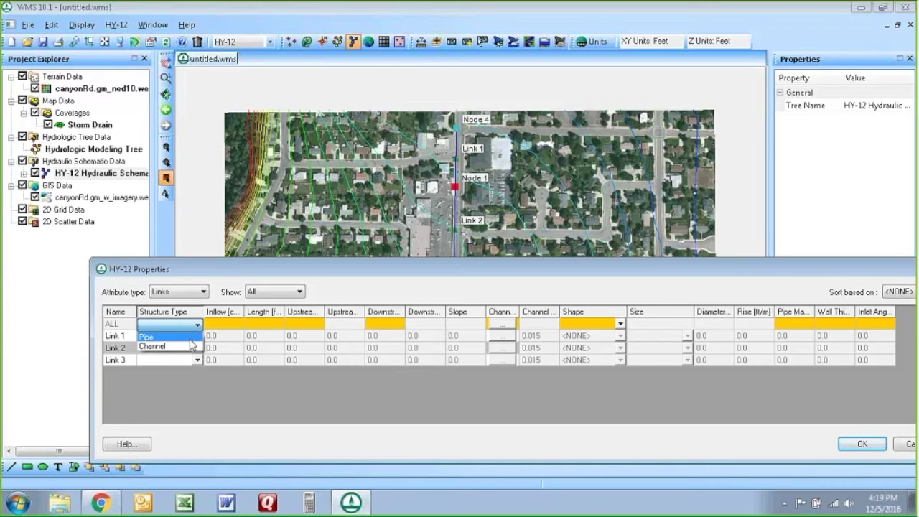
left_click(189, 339)
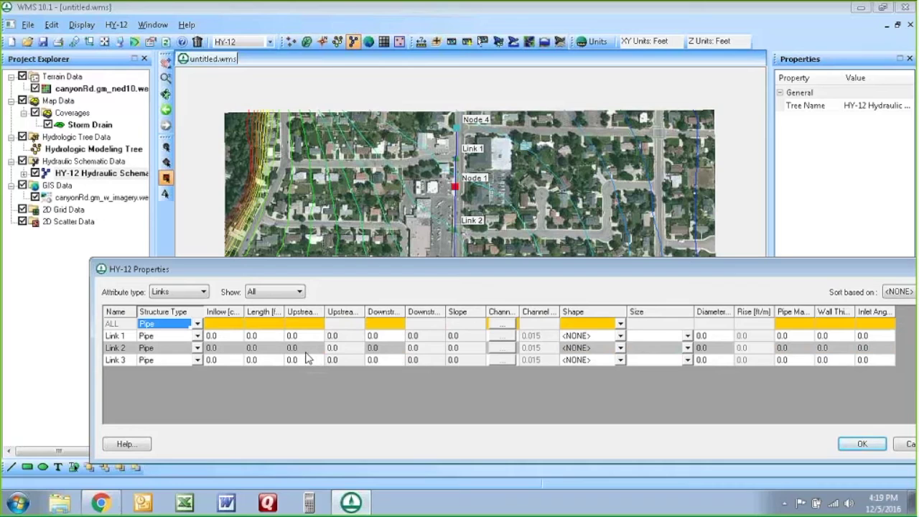
Set the pipe diameter to 2.0 for Link 1 and 3.0 for Links 2 and 3.
left_click(720, 325)
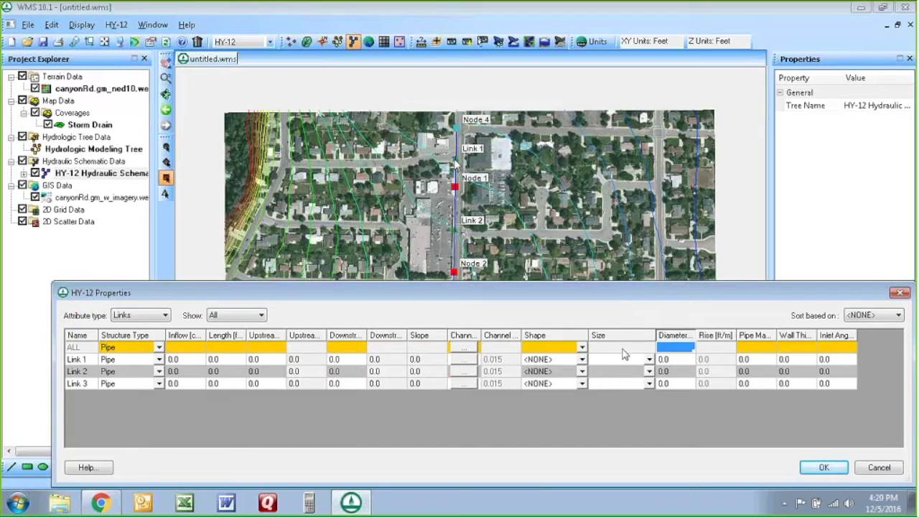
left_click(668, 359)
type("2")
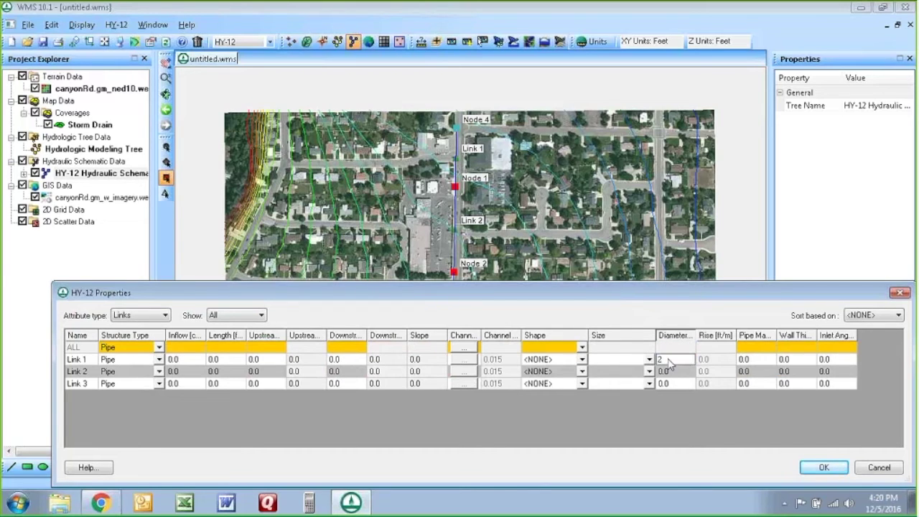
left_click(684, 372)
type("3")
key("Return")
Set the pipe Manning's roughness to 0.015 for all links and accept the HY-12 properties.
left_click(757, 349)
left_click(757, 349)
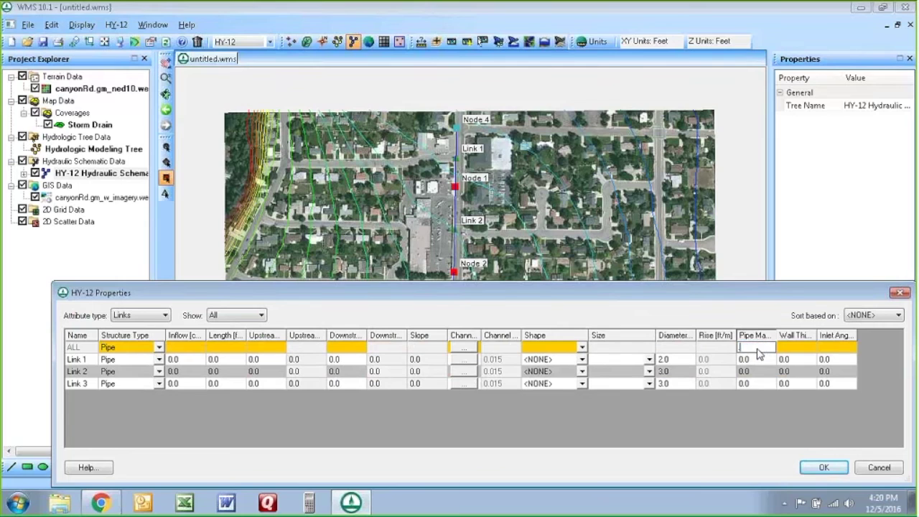
type(".015")
key("Return")
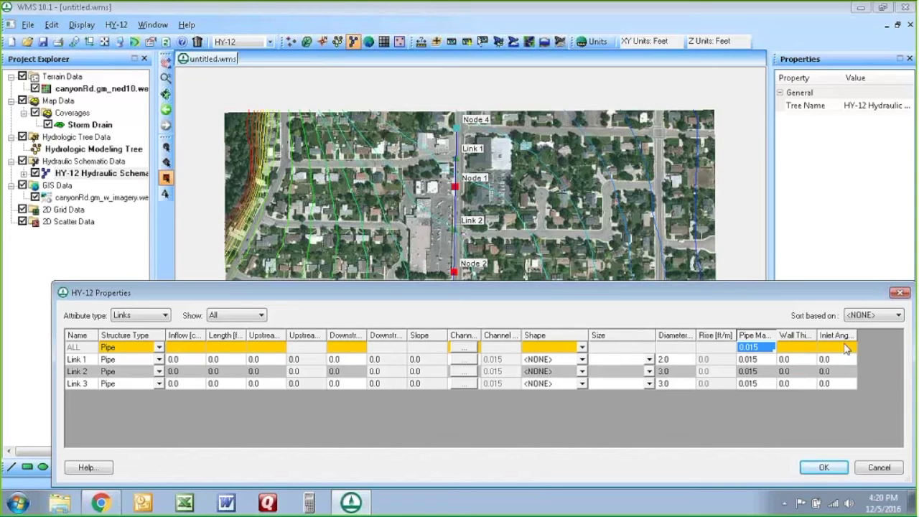
left_click(824, 469)
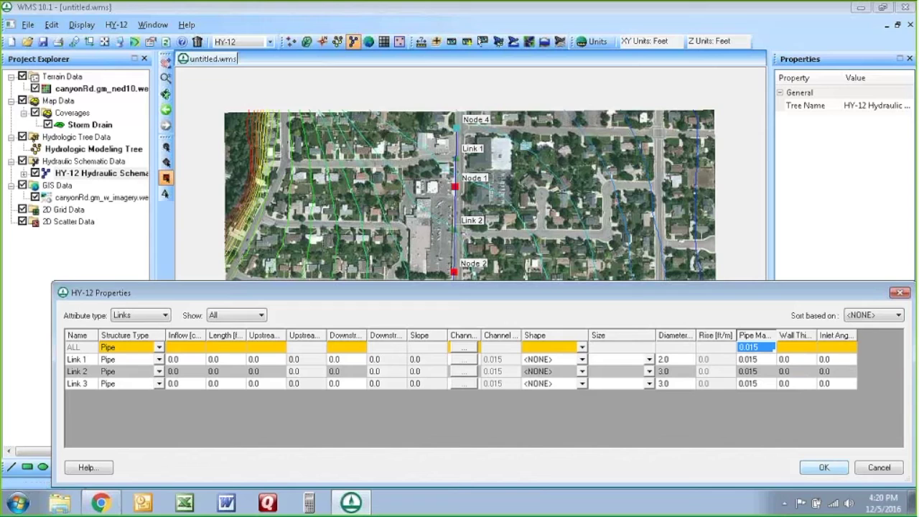
left_click(833, 468)
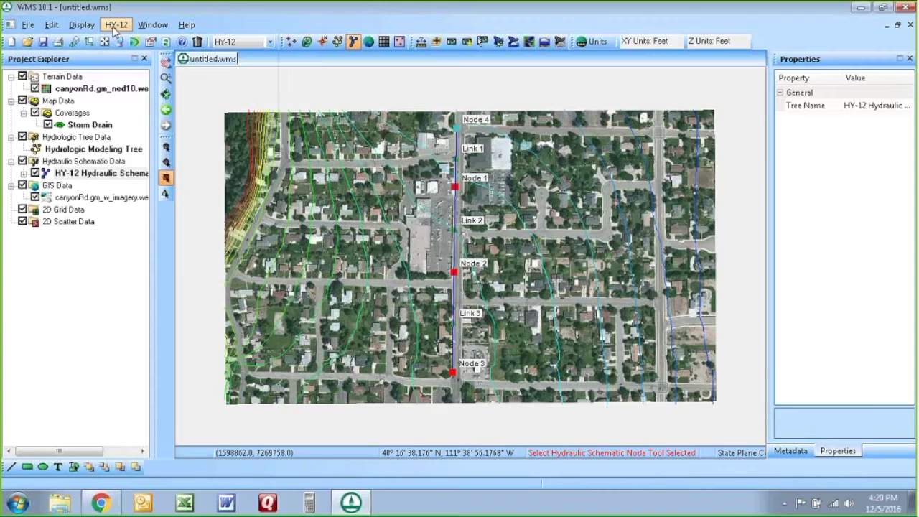
Assign lengths and orientations to the links from the storm drain layout.
left_click(113, 27)
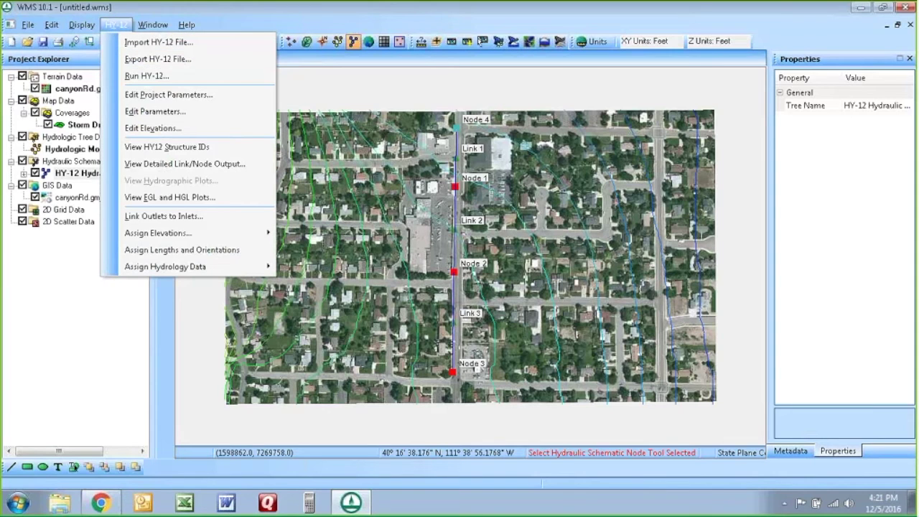
left_click(149, 251)
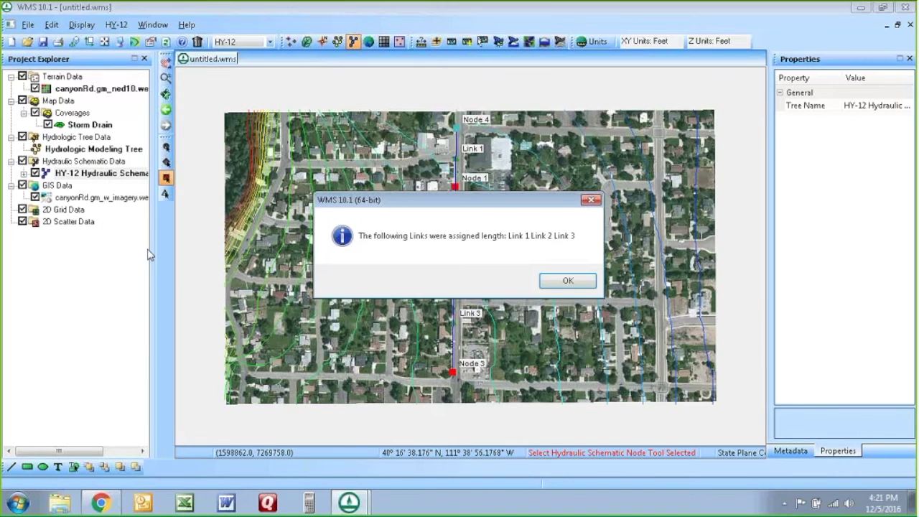
left_click(567, 281)
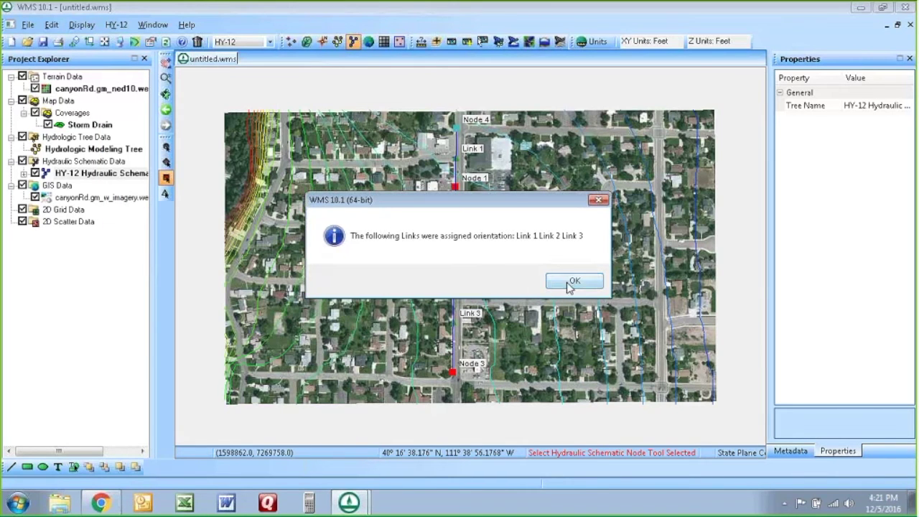
left_click(574, 283)
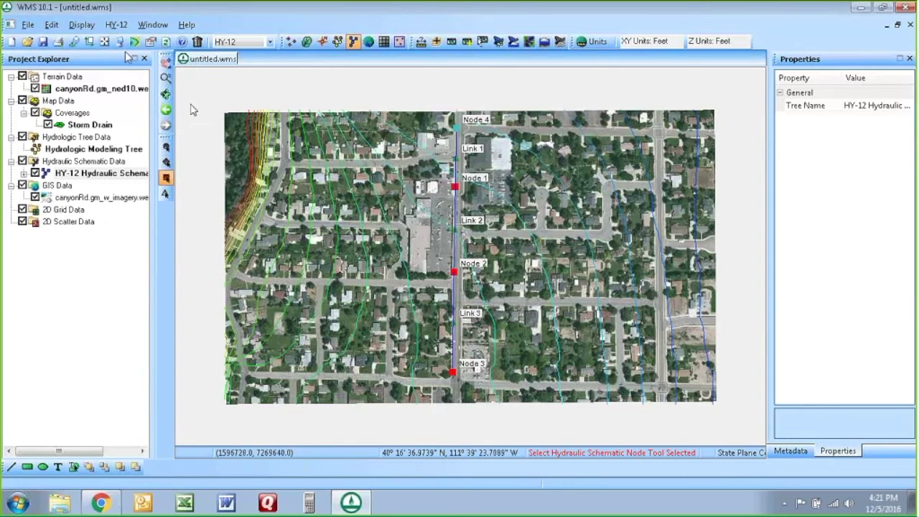
Assign ground elevations to the links and nodes from the DEM.
left_click(117, 26)
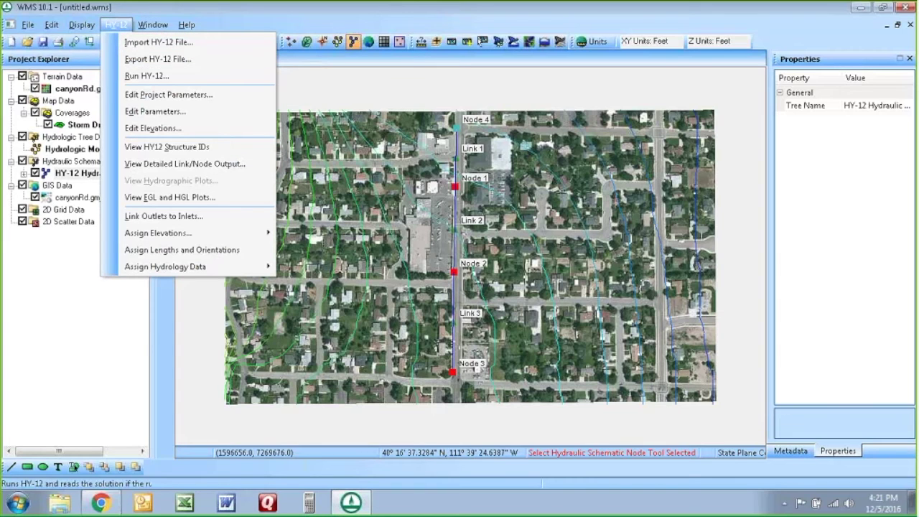
mouse_move(180, 237)
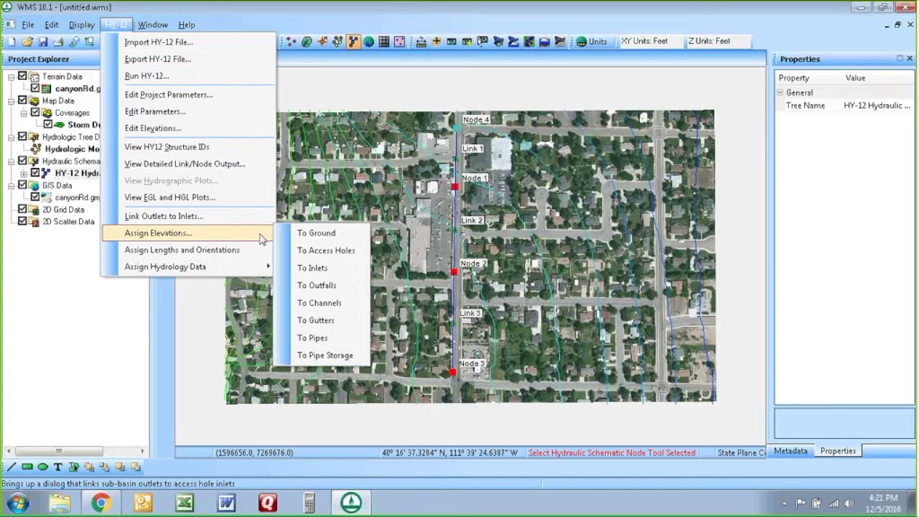
left_click(326, 235)
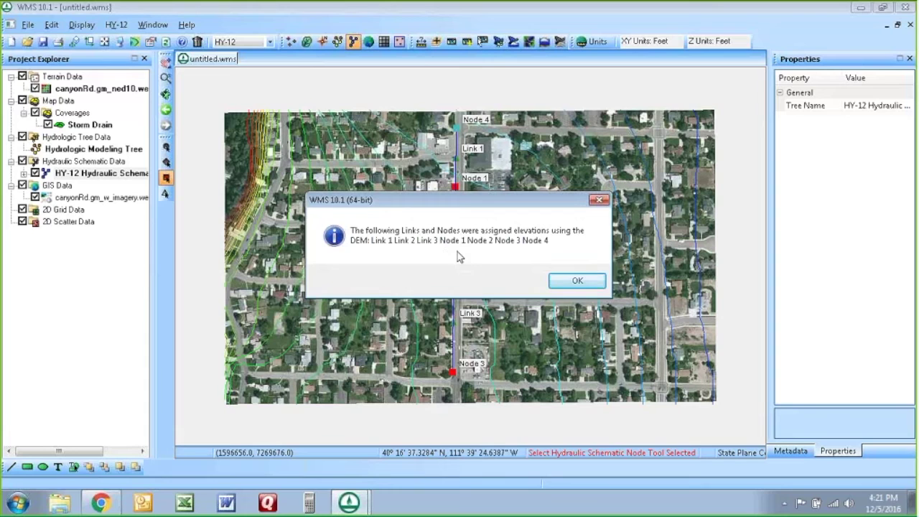
left_click(579, 281)
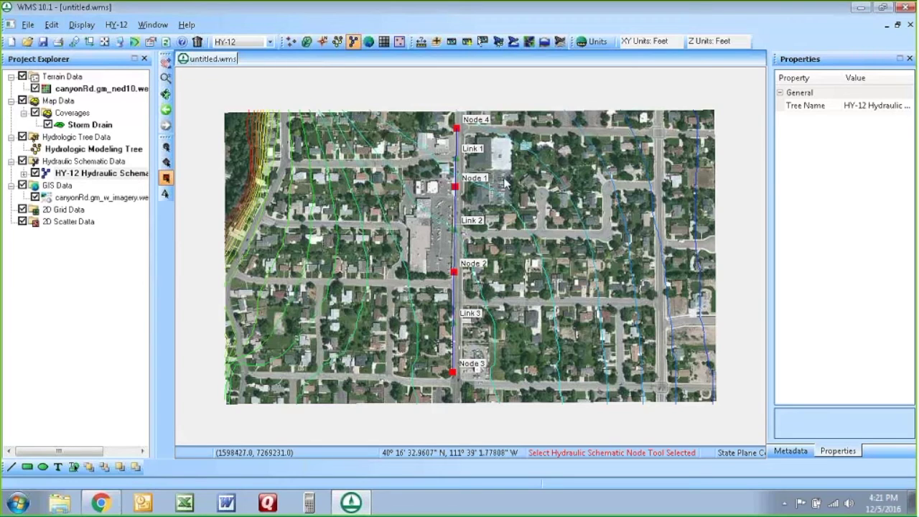
Review the surface elevations of all nodes and the lengths, elevations, wall thicknesses and inlet angles of all links.
double_click(457, 126)
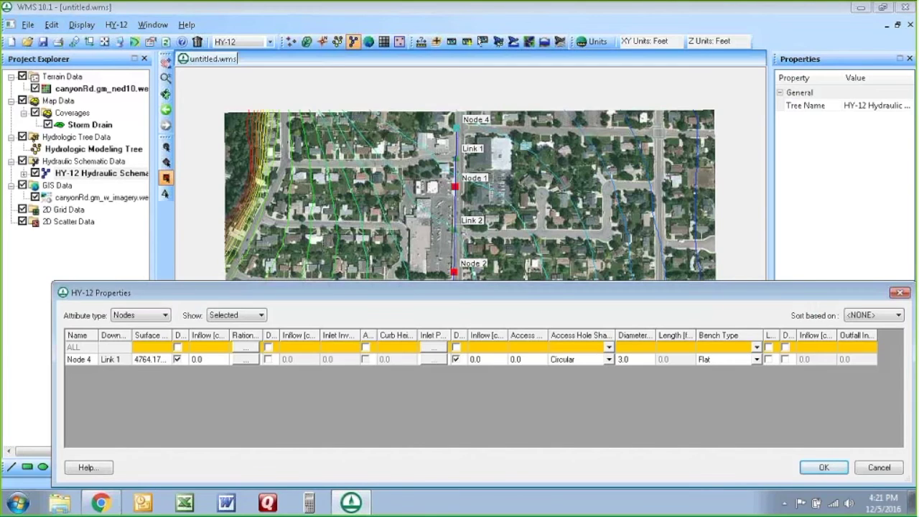
left_click(236, 314)
left_click(223, 329)
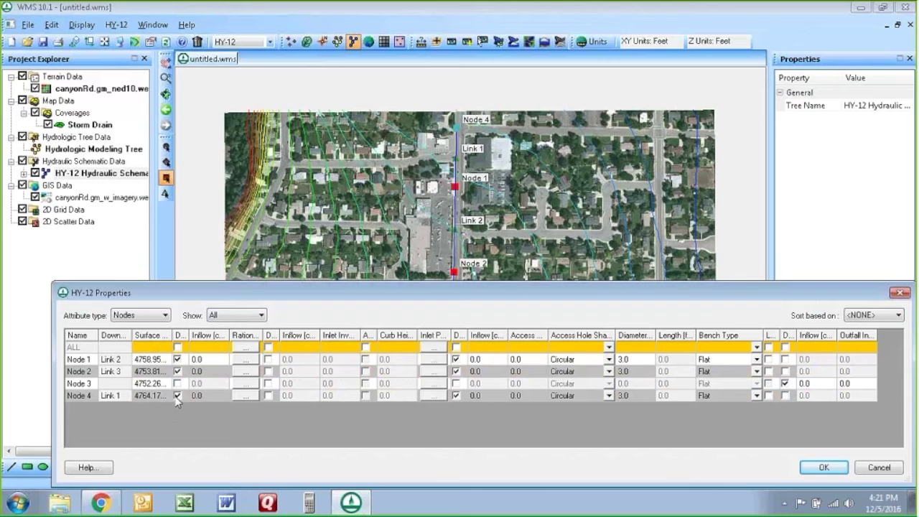
left_click(140, 315)
left_click(133, 336)
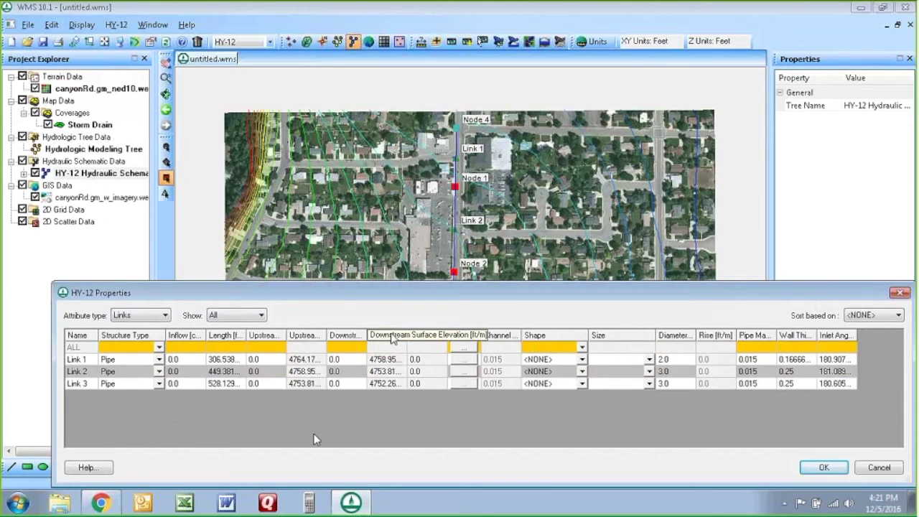
left_click(230, 359)
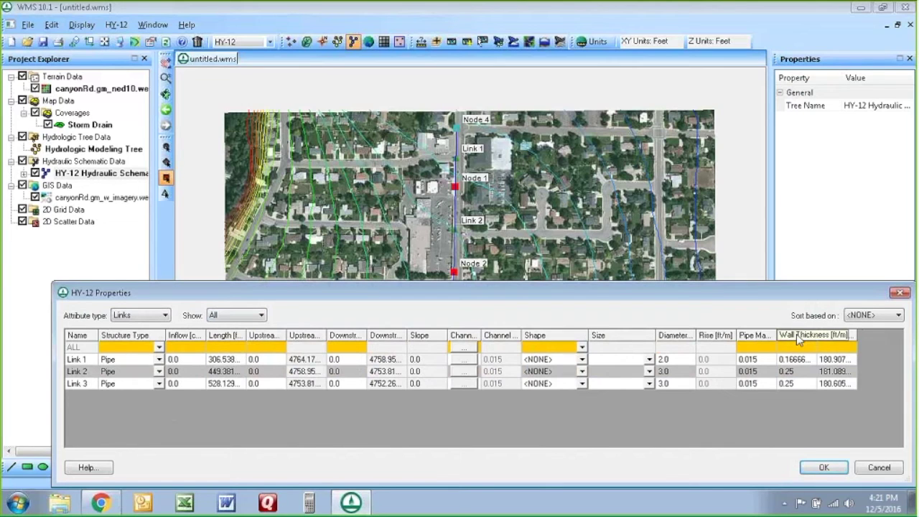
left_click(824, 468)
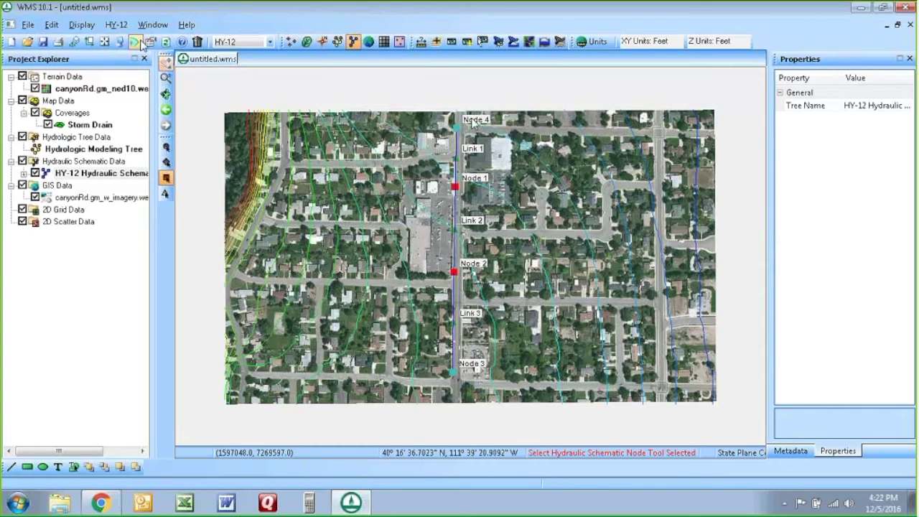
Open the link and node elevations for editing and offset the invert elevations from the surface using a cover depth of 3.
left_click(117, 25)
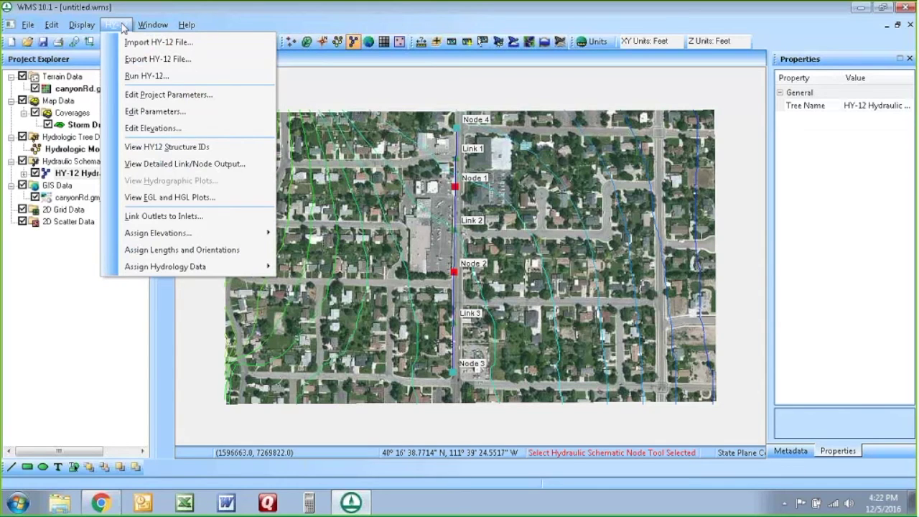
left_click(148, 128)
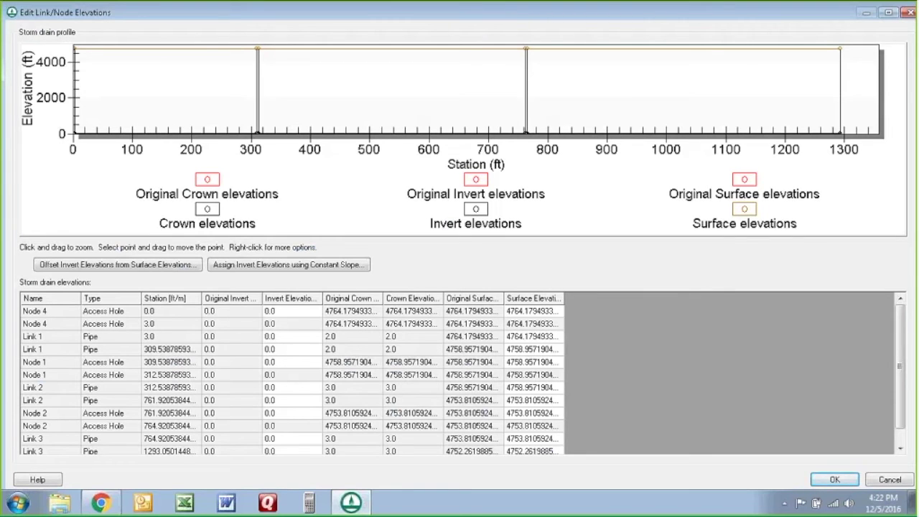
left_click_drag(901, 328, 914, 284)
left_click(285, 314)
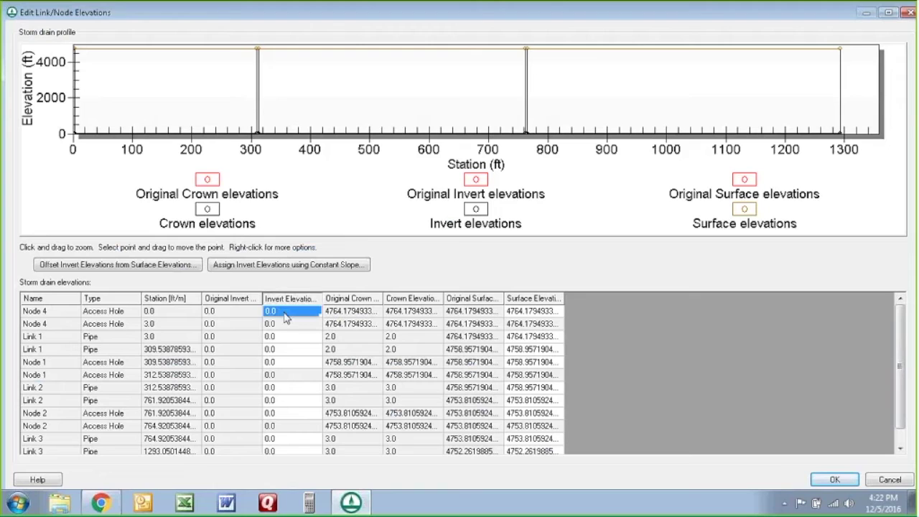
left_click(285, 342)
left_click(293, 339)
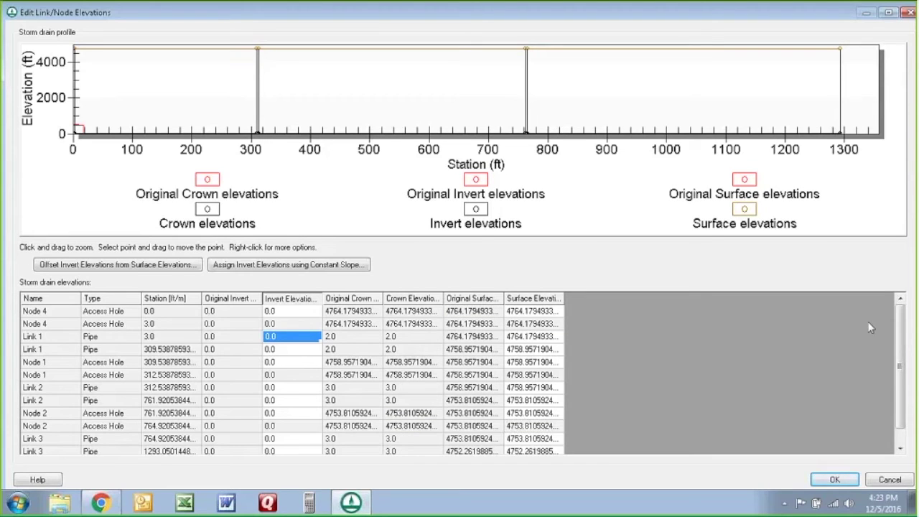
scroll(906, 331, "down", 1)
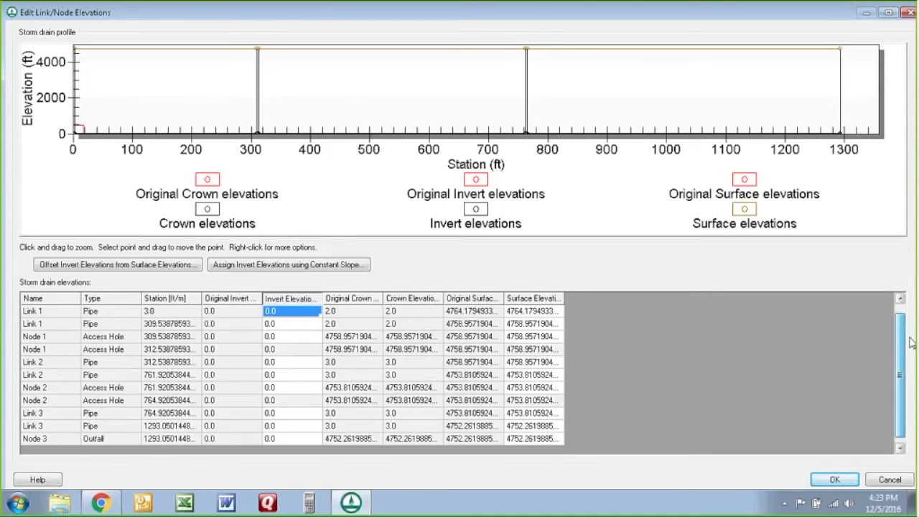
scroll(908, 320, "up", 1)
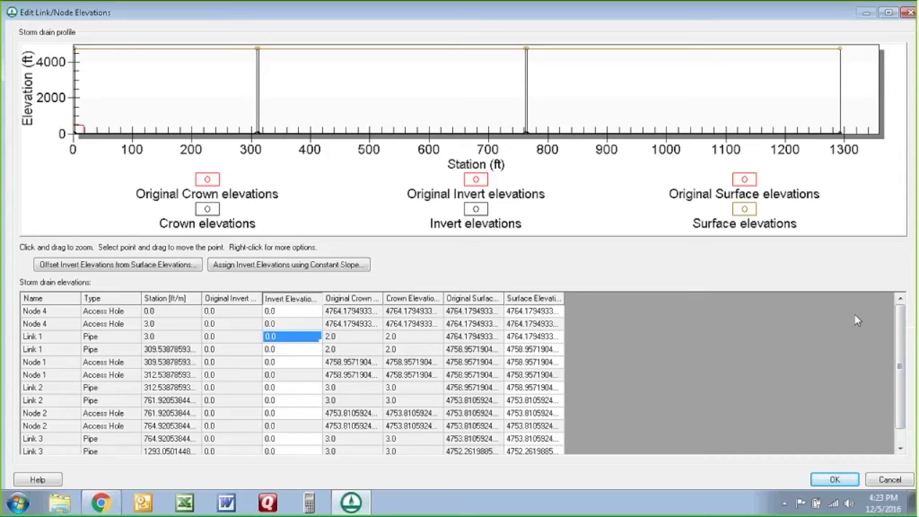
left_click(151, 267)
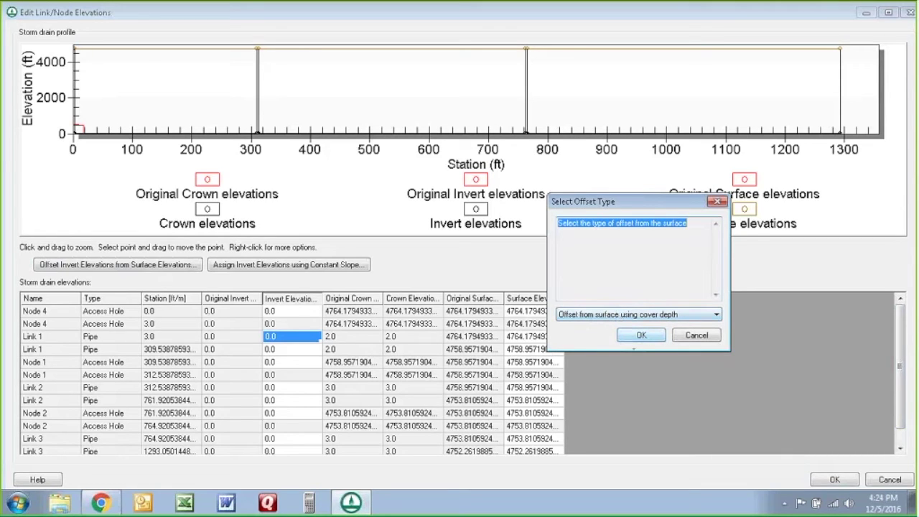
left_click(641, 335)
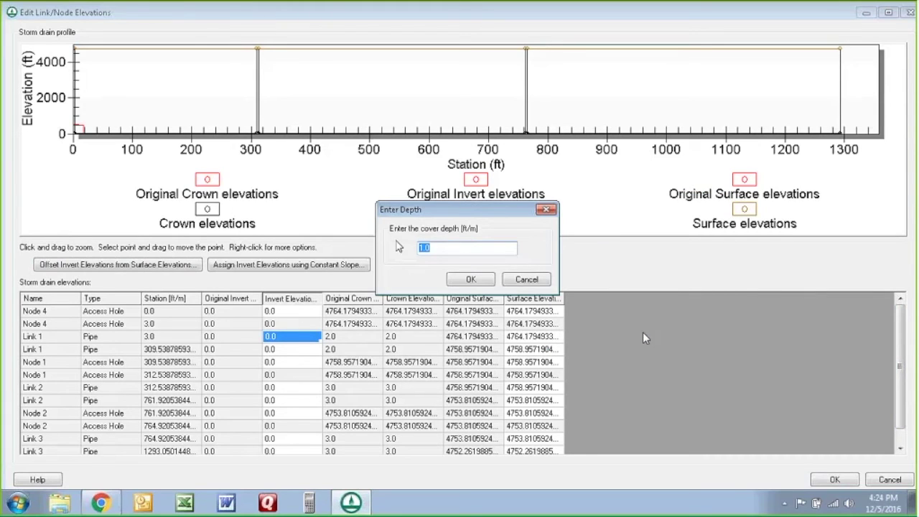
type("3")
left_click(472, 280)
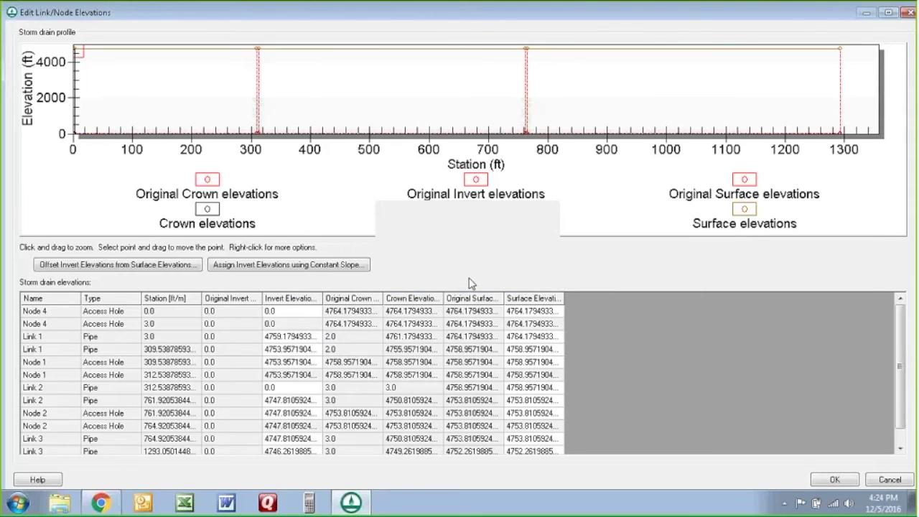
Set Node 4's invert elevation to 4759.179 to match the upstream invert of Link 1.
left_click(288, 340)
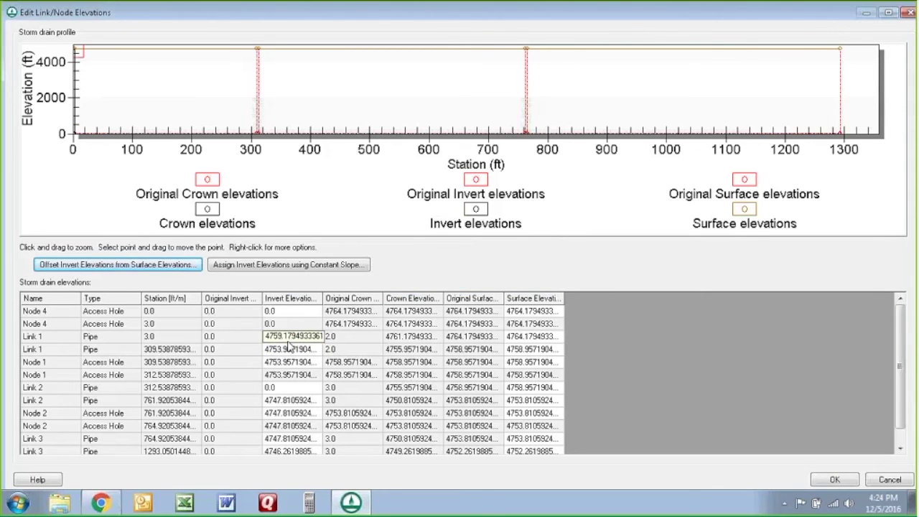
key("Return")
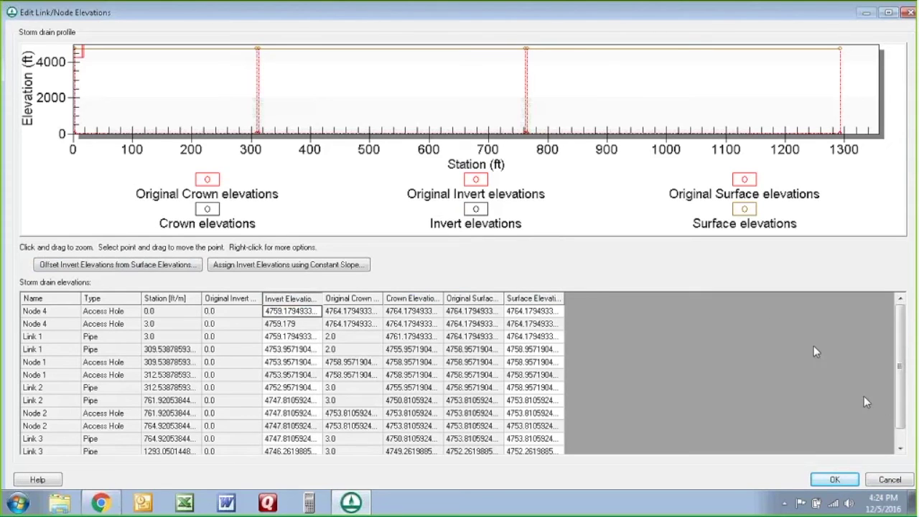
Accept the edited link and node elevations and reopen them to refresh the storm drain profile.
left_click(835, 480)
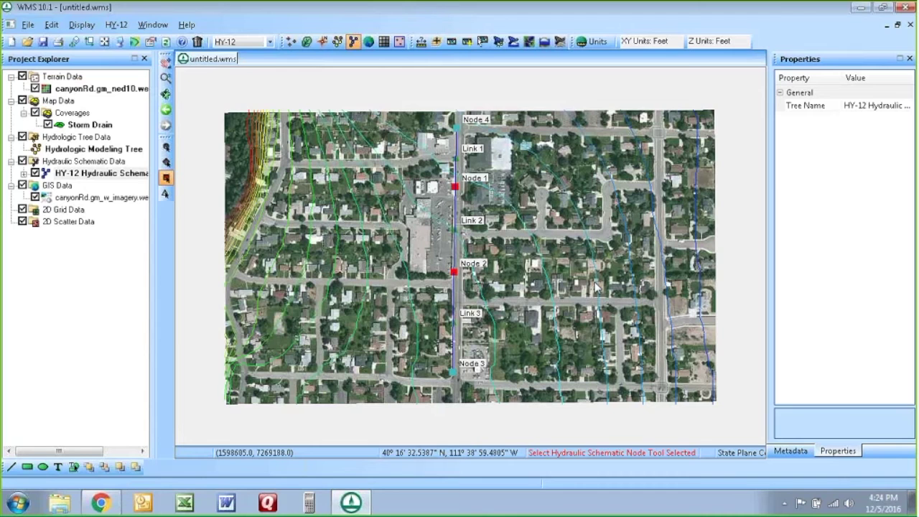
left_click(116, 24)
left_click(151, 128)
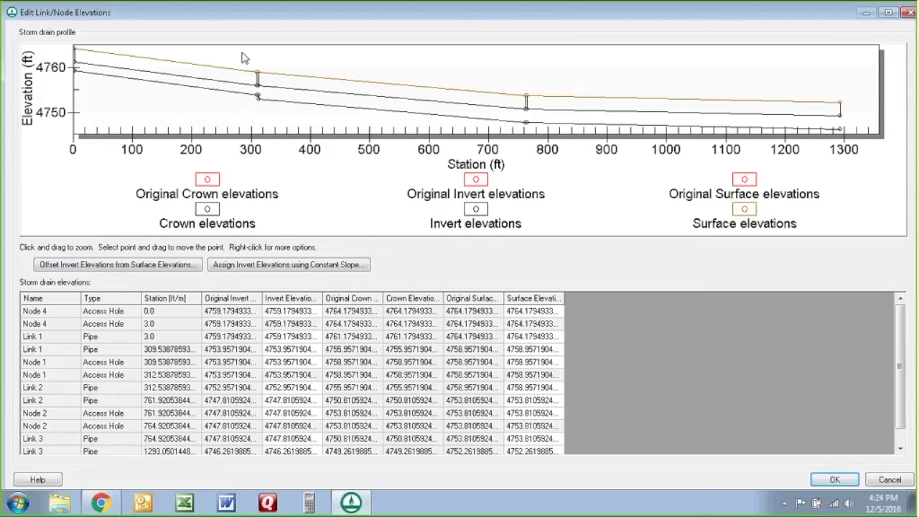
Set Node 1's invert elevation to 4752.957 to match the upstream invert of Link 2.
left_click_drag(240, 49, 287, 123)
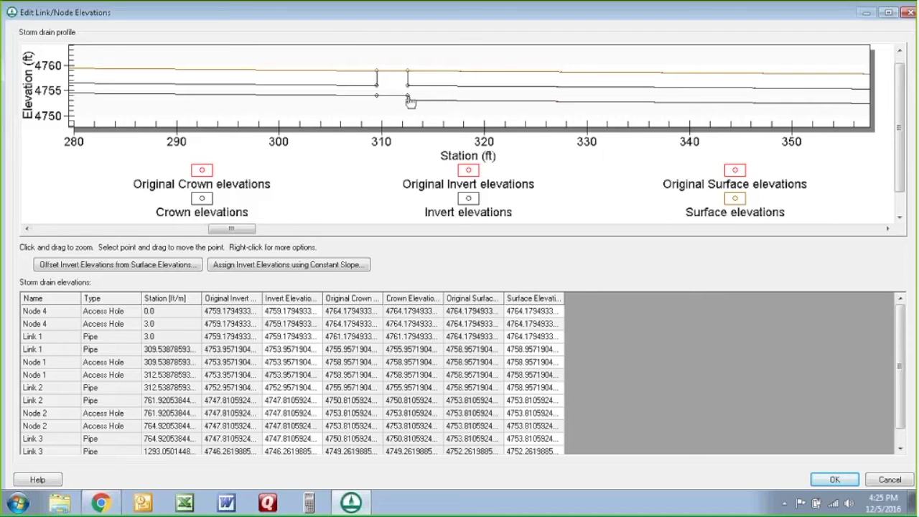
left_click_drag(410, 101, 410, 102)
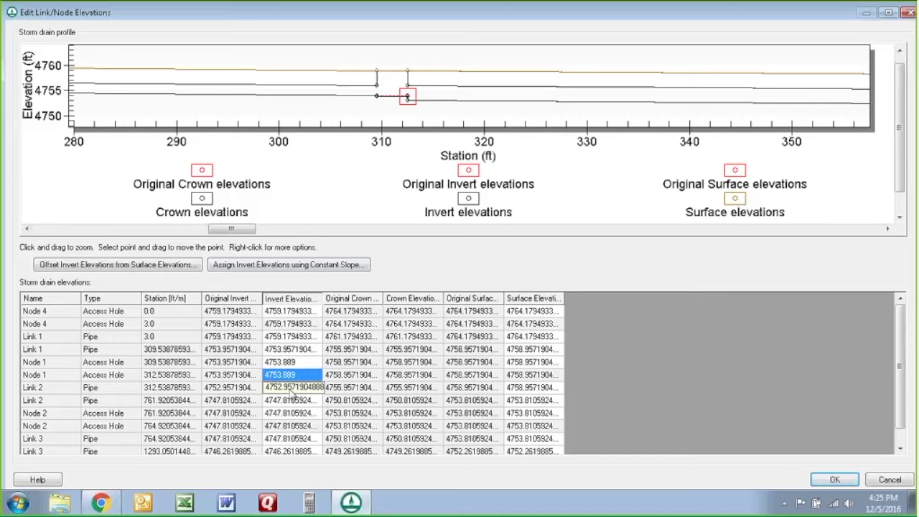
left_click(292, 390)
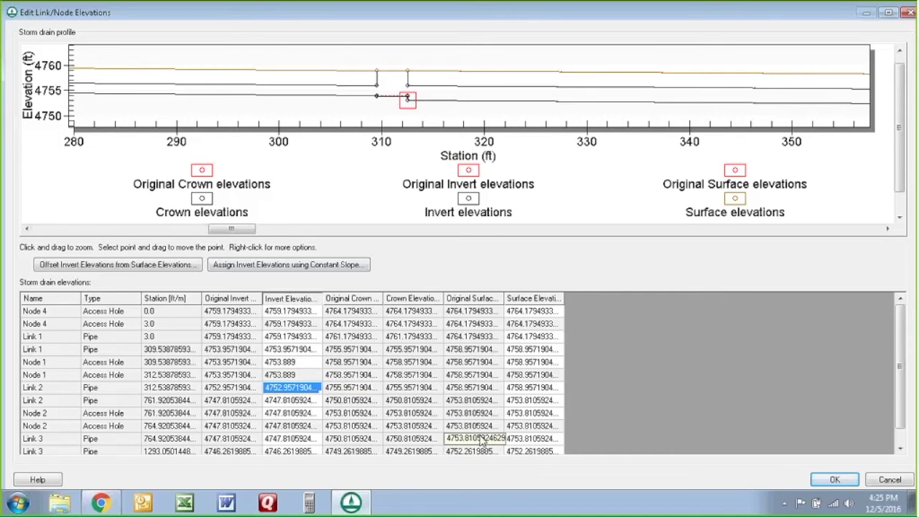
left_click(290, 365)
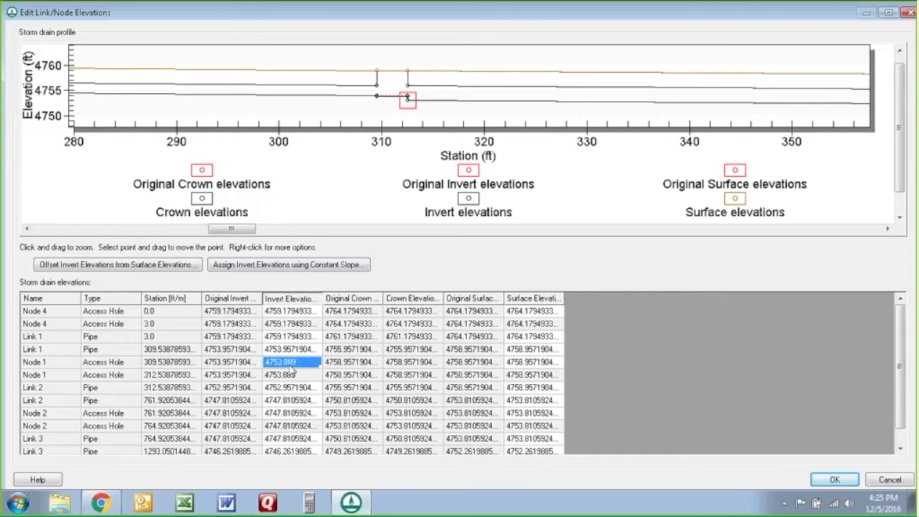
type("4752.957")
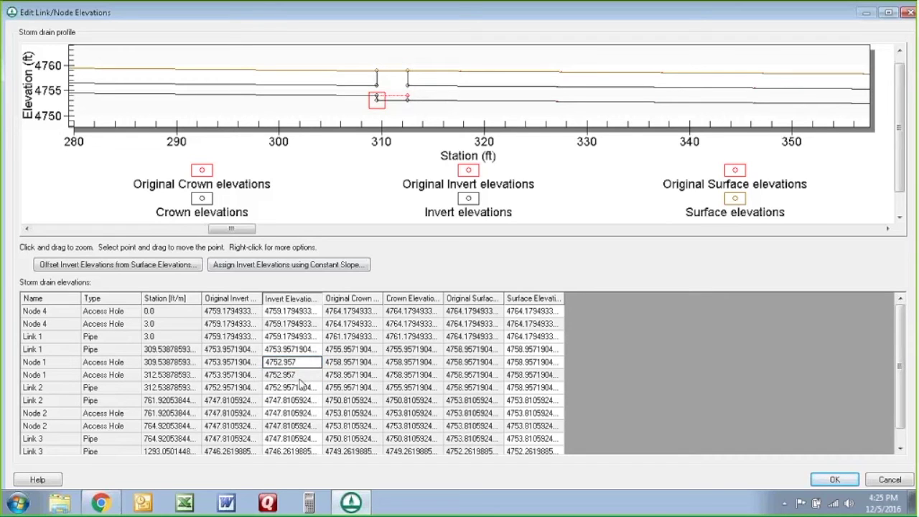